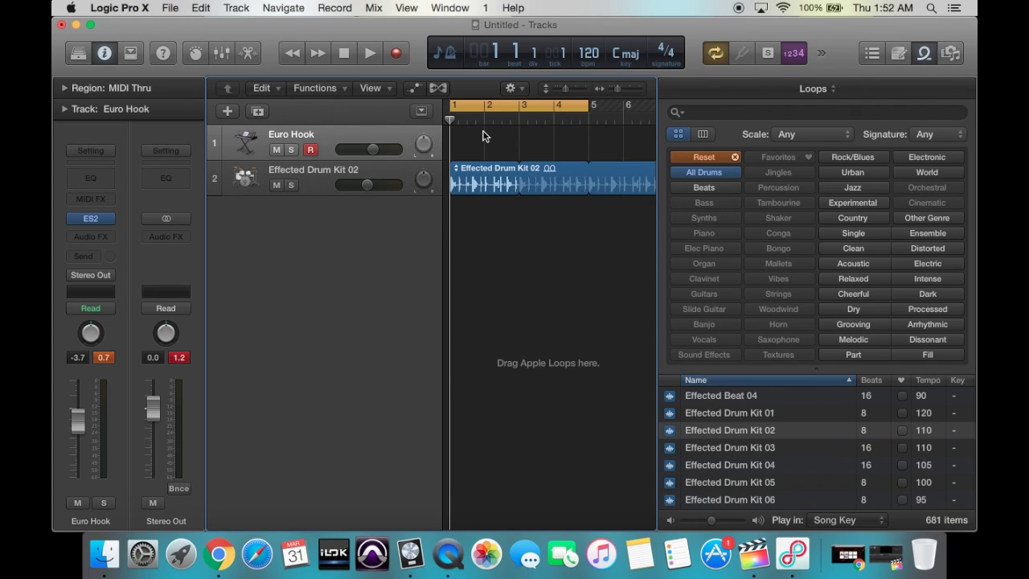
- Add a new software instrument track below the Euro Hook track
click(237, 8)
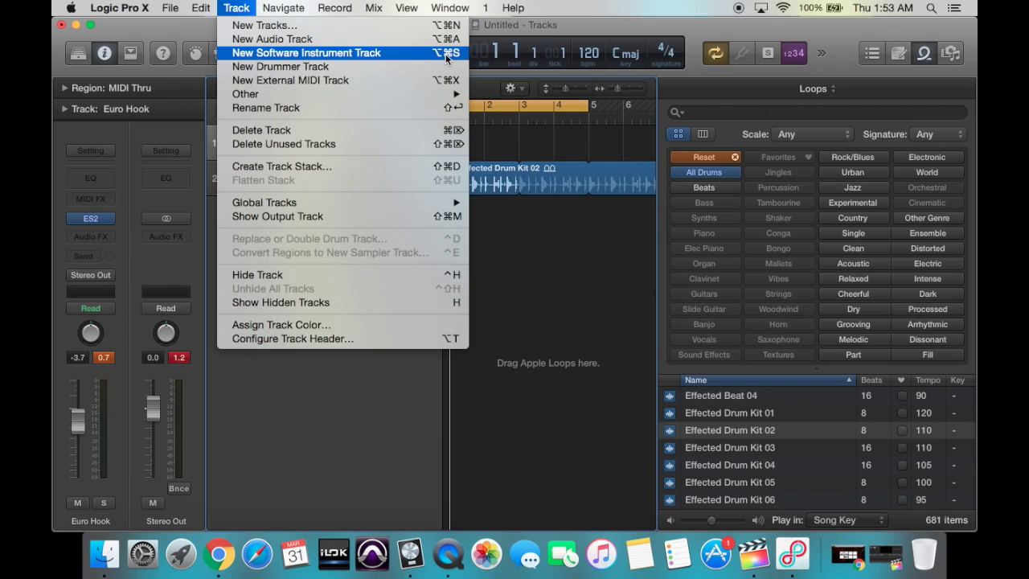
click(511, 25)
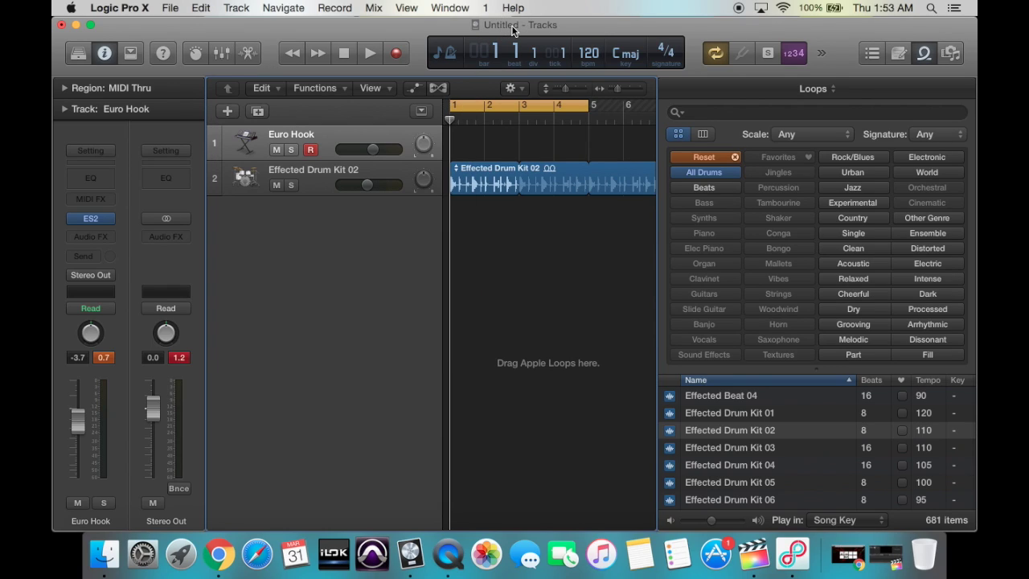
key(alt+super+s)
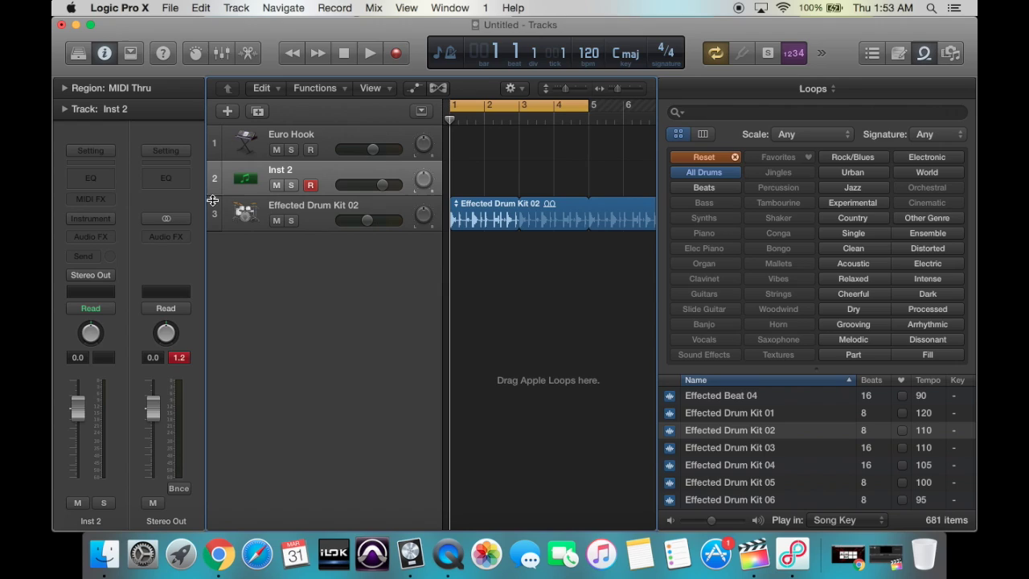
- Load the stereo Vintage Electric Piano as the instrument on the Inst 2 track and close its plug-in window
click(107, 221)
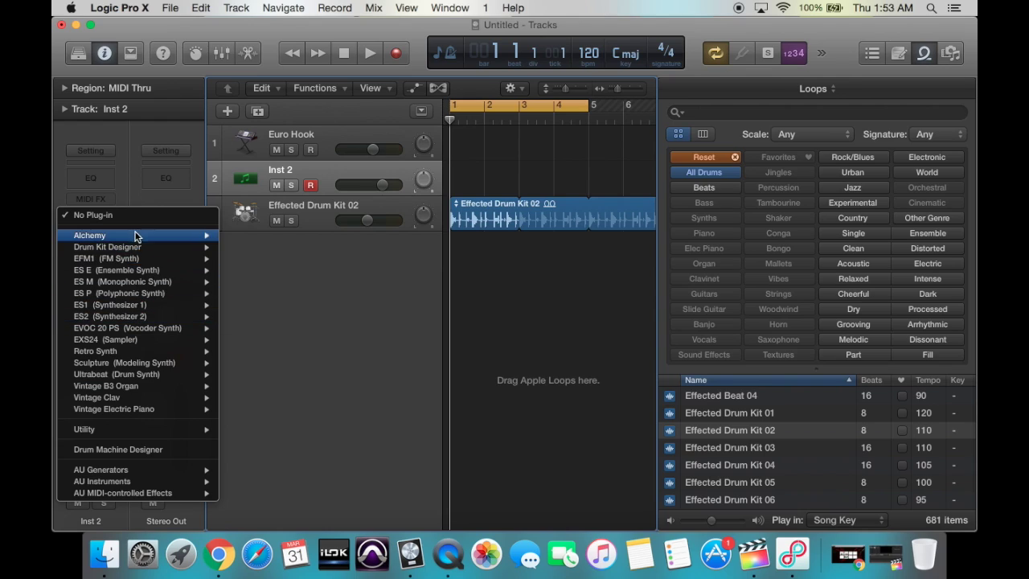
mouse_move(125, 494)
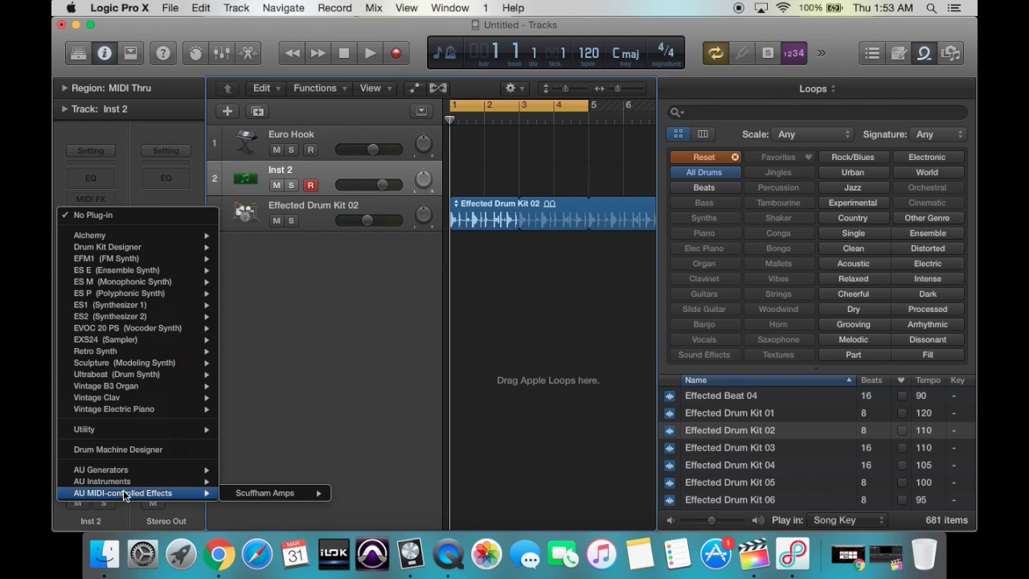
mouse_move(129, 474)
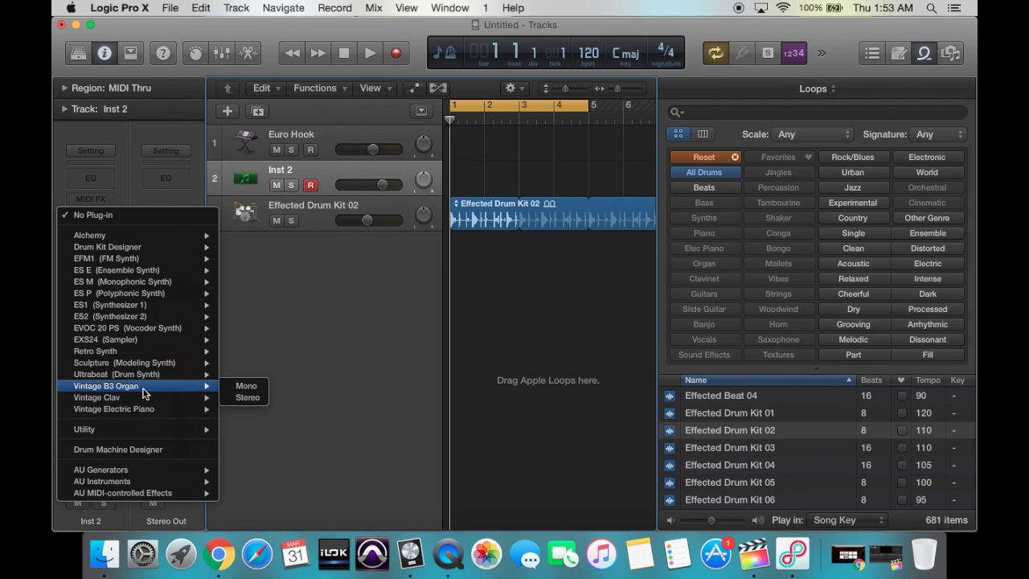
mouse_move(147, 400)
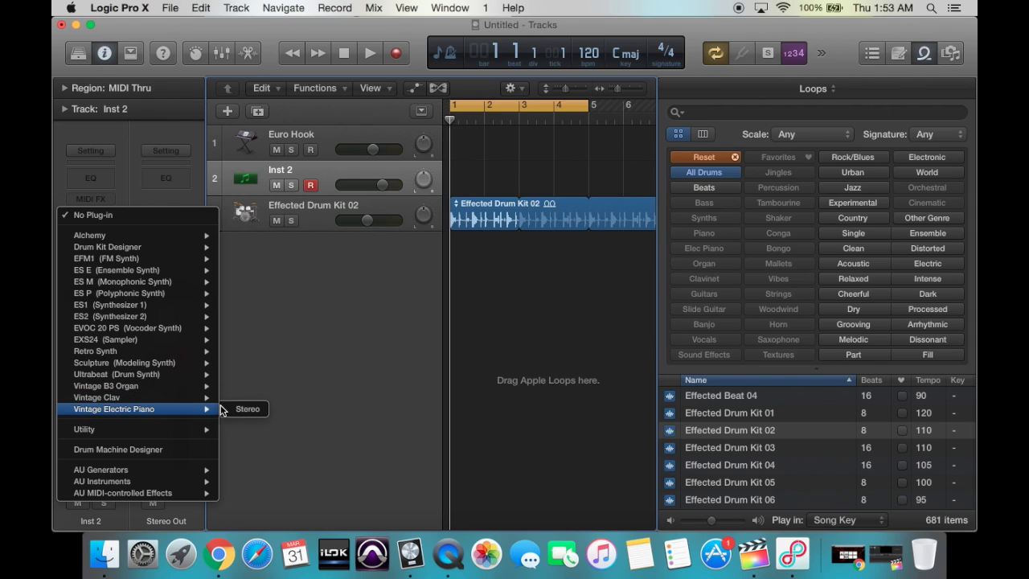
click(248, 410)
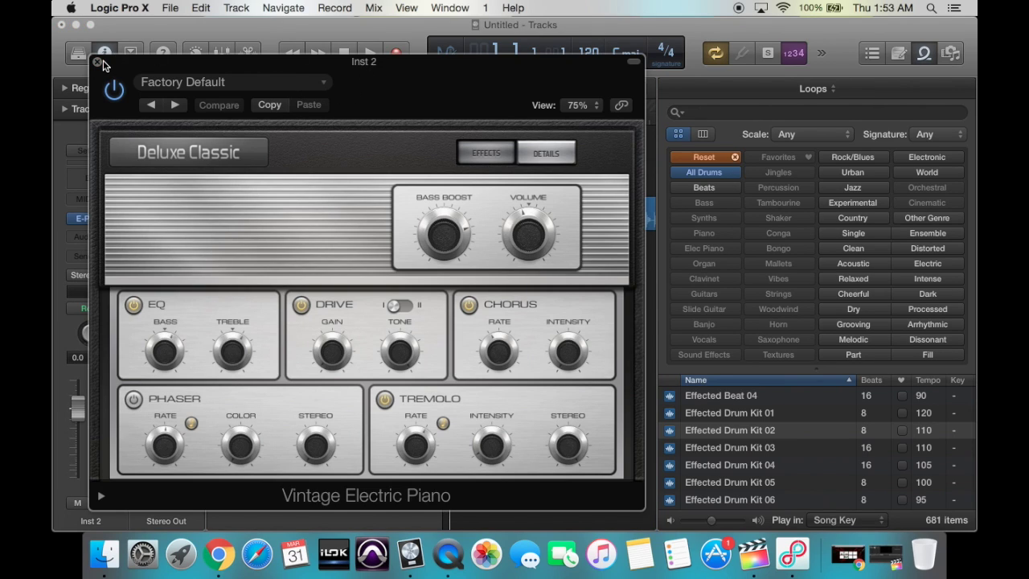
click(97, 63)
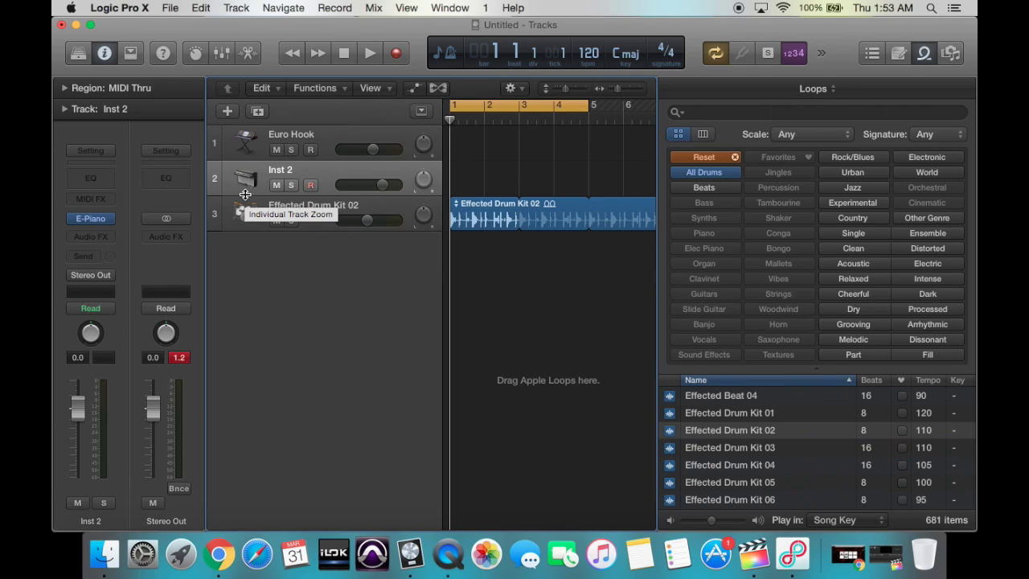
- Add another software instrument track and assign it the Yamaha Grand Piano patch from the Library's Piano category
key(alt+super+s)
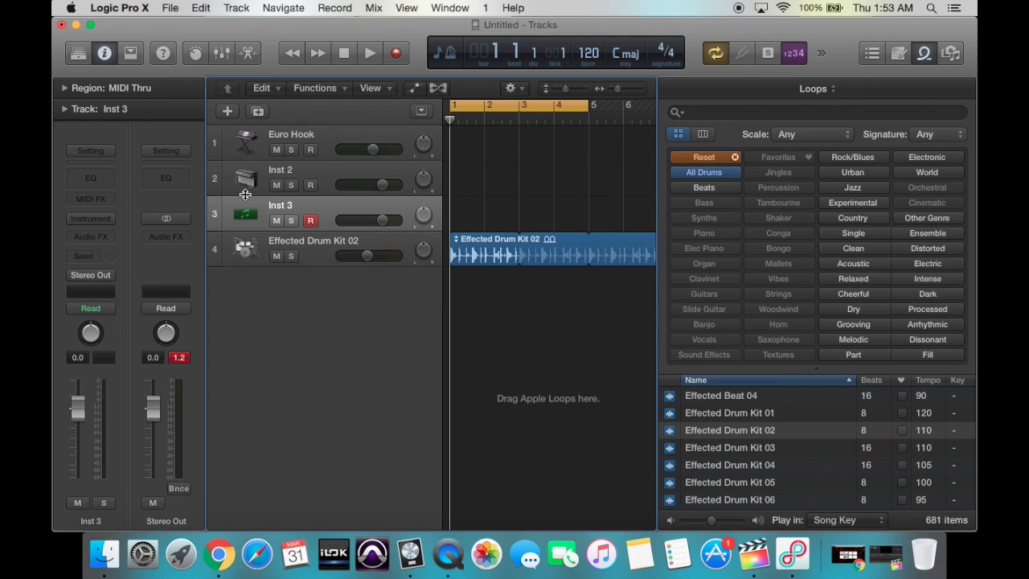
click(80, 54)
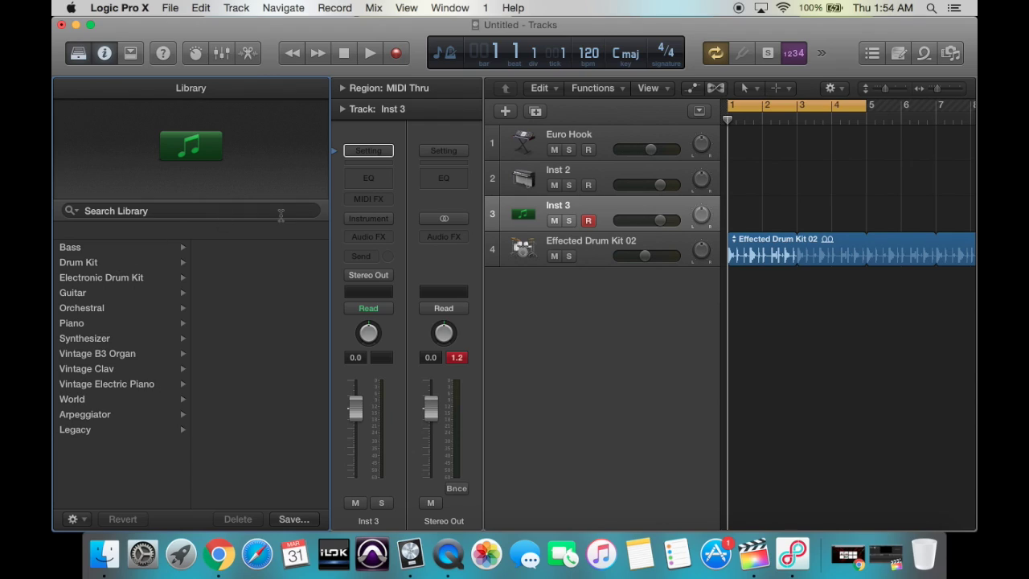
click(91, 325)
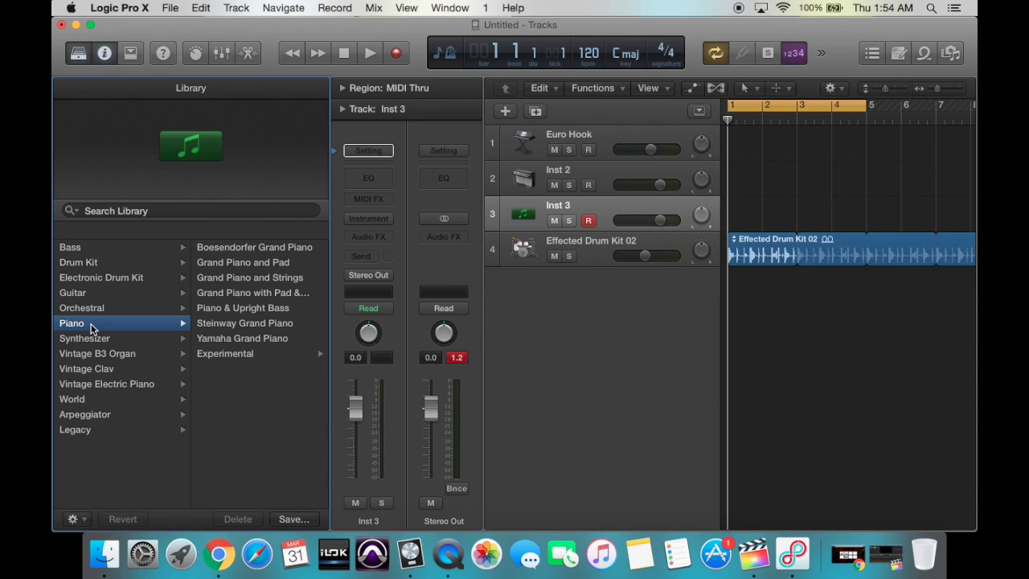
click(260, 340)
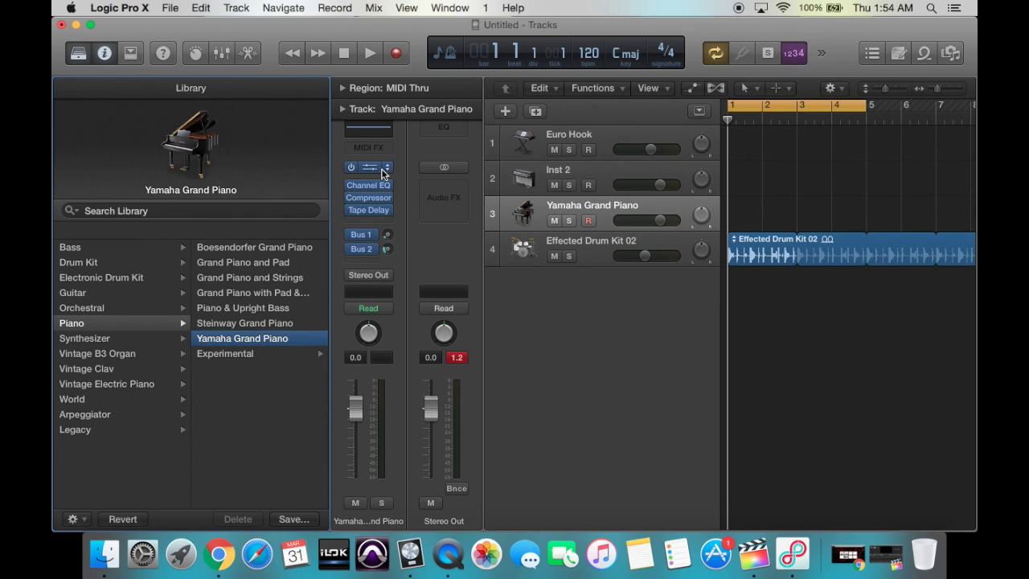
- Examine the effect bypass controls and the available instrument plug-ins on the Yamaha Grand Piano channel strip
mouse_move(370, 198)
click(351, 200)
click(351, 203)
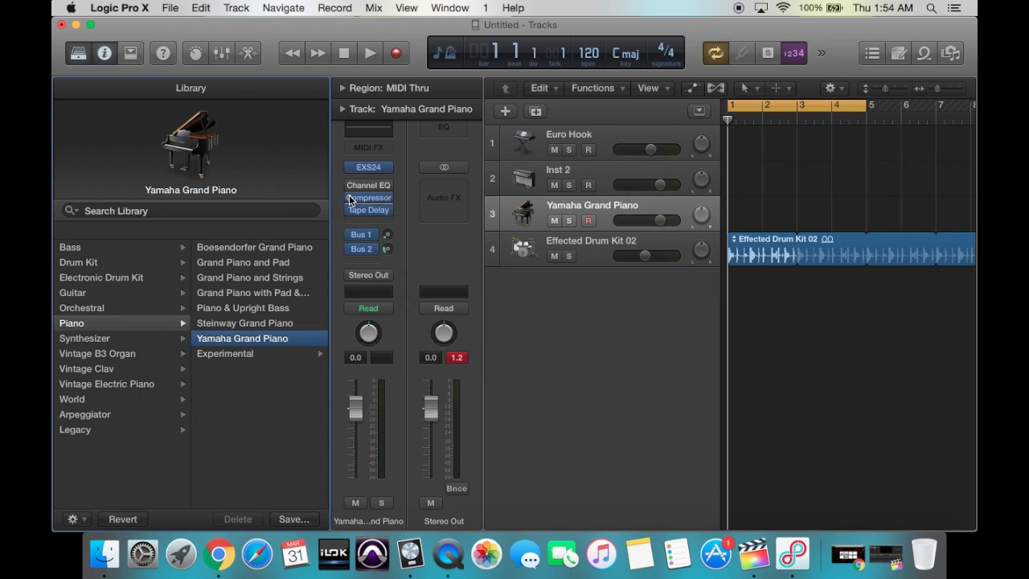
click(389, 168)
click(392, 171)
click(396, 164)
mouse_move(391, 168)
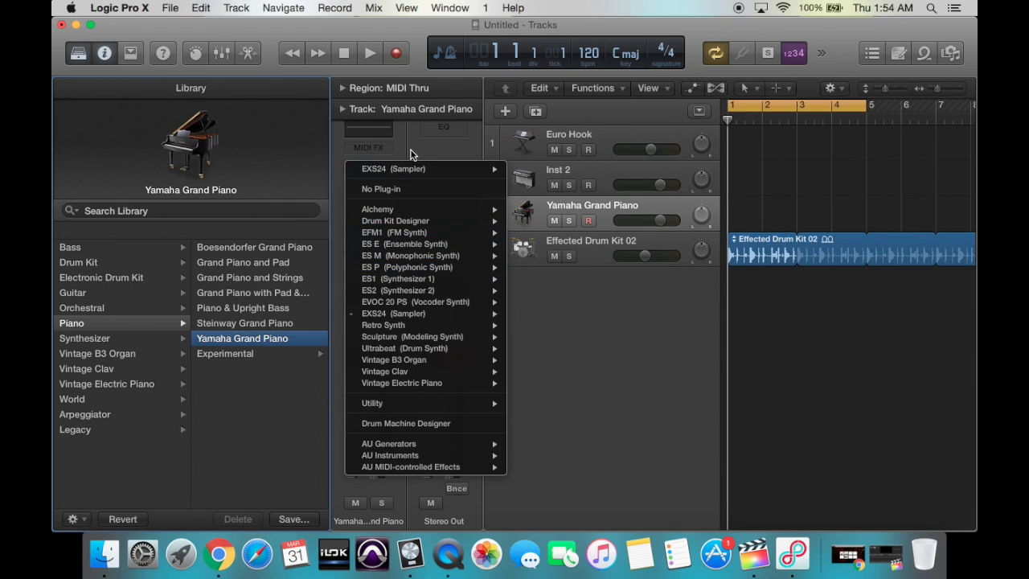
click(410, 150)
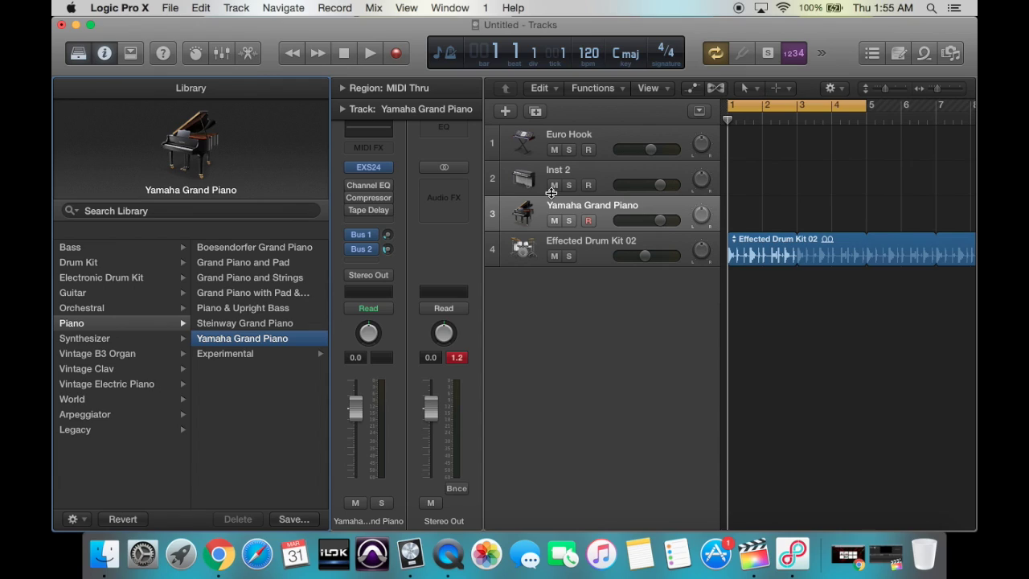
- Rename the Inst 2 track as Piano
click(567, 174)
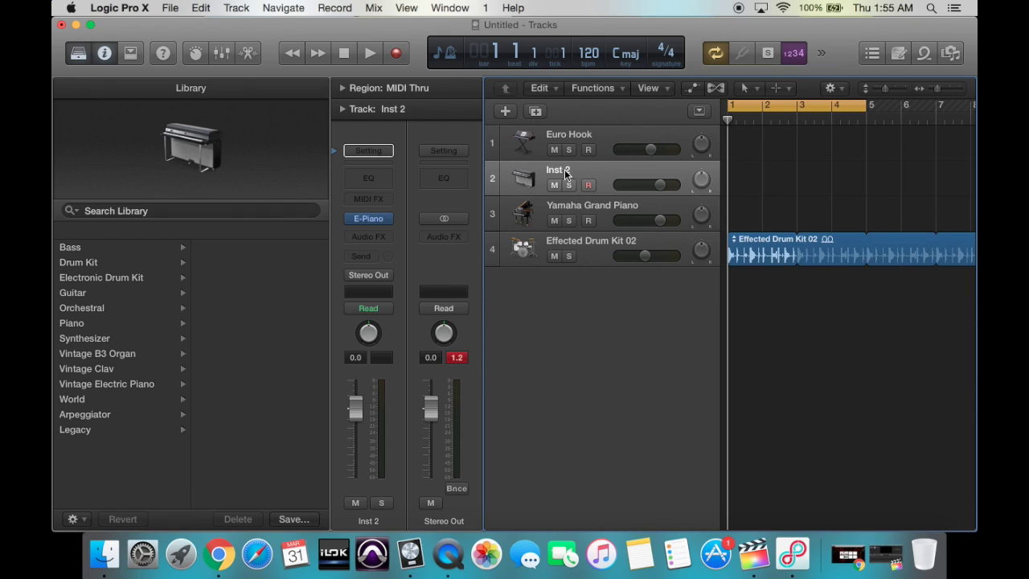
double_click(565, 169)
text(Piano)
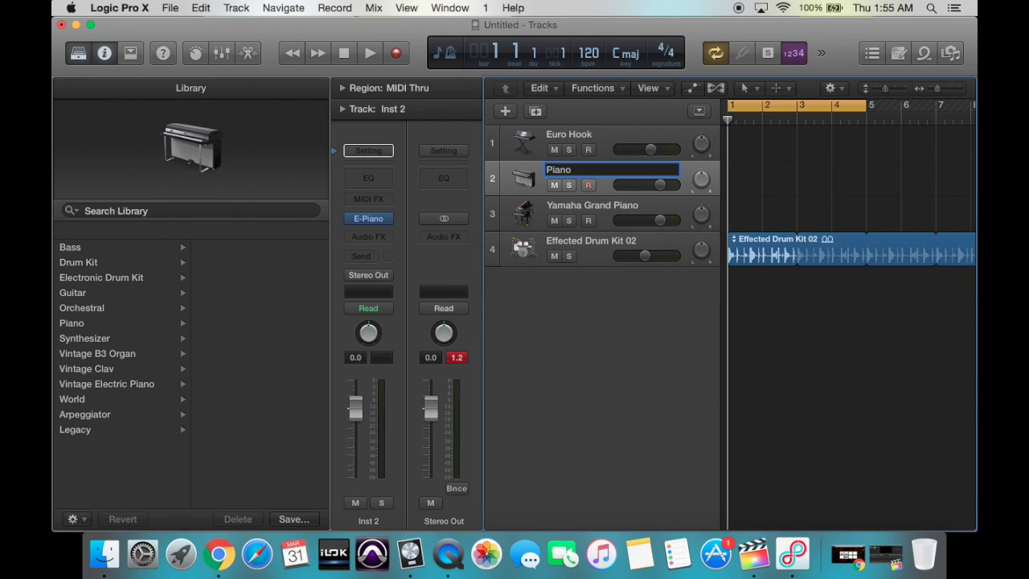
key(Return)
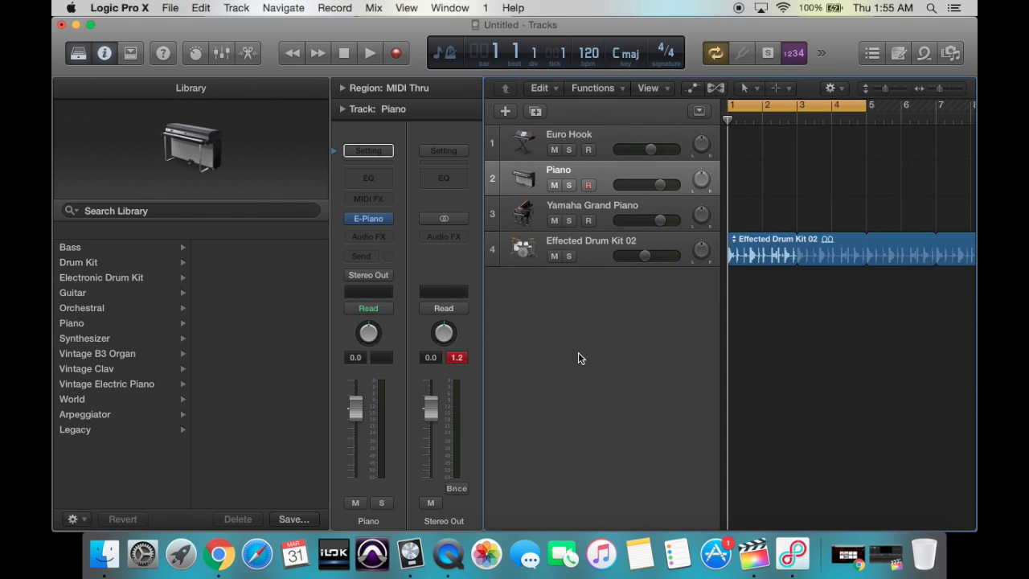
- Show the Musical Typing keyboard for the Piano track and reposition its window
key(super+k)
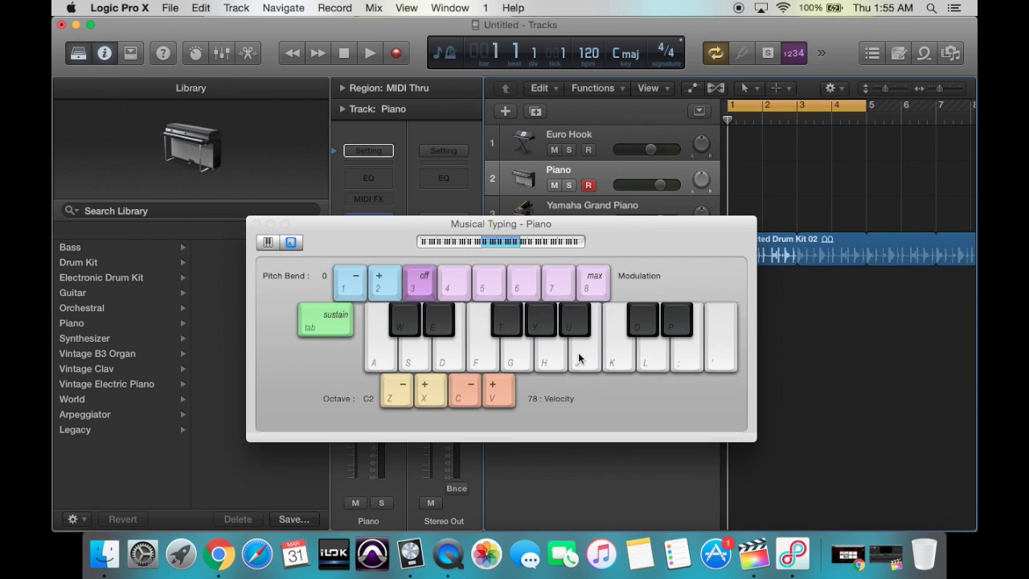
drag(352, 228, 363, 179)
click(449, 7)
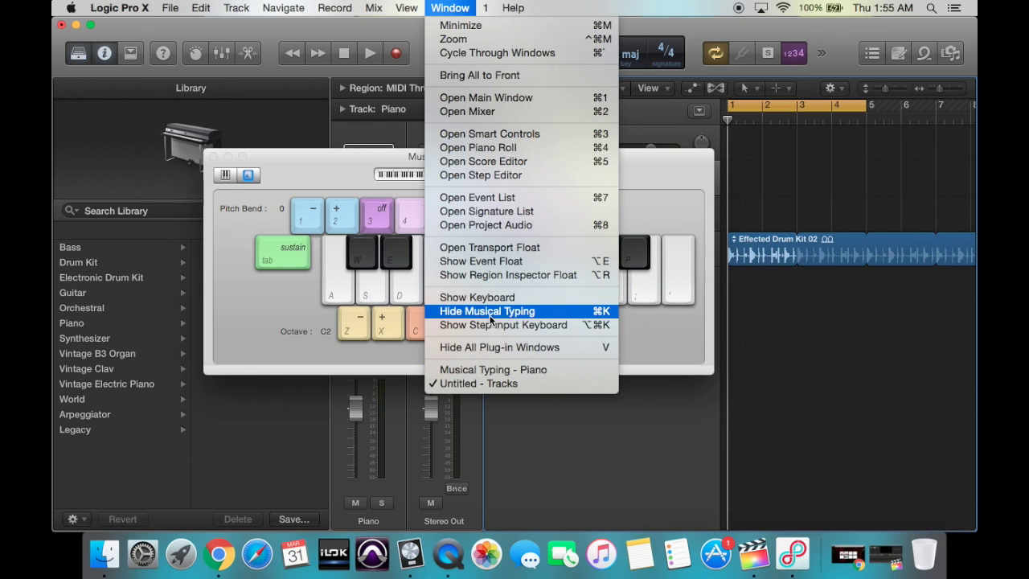
click(335, 163)
drag(336, 163, 212, 36)
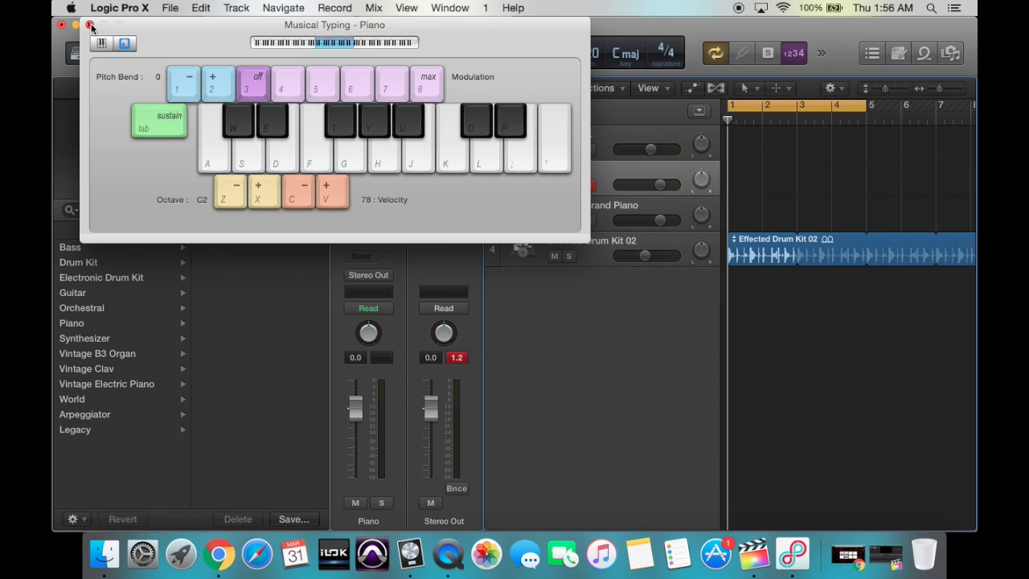
drag(156, 32, 140, 93)
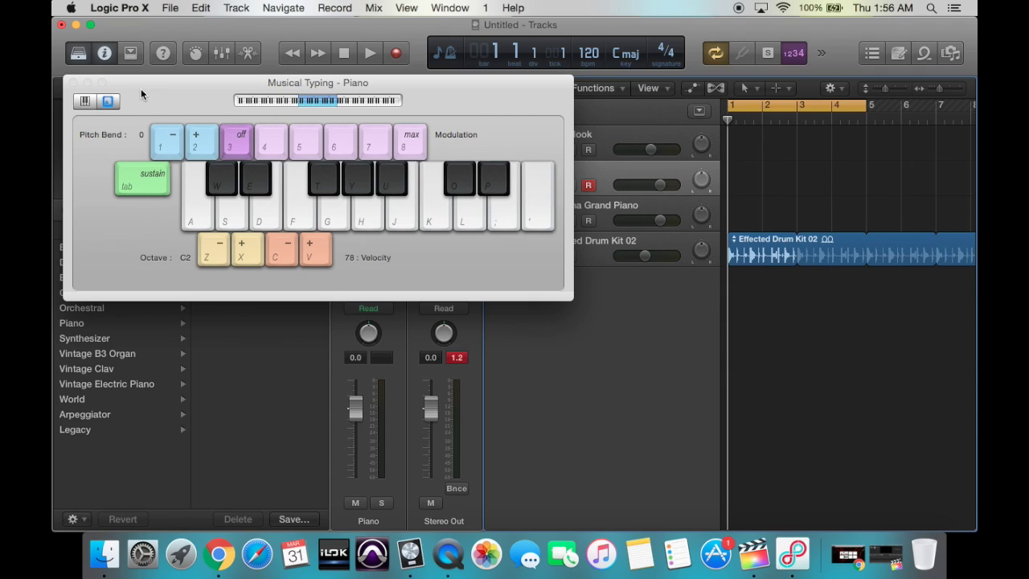
- Audition a few notes on the Piano track with Musical Typing, moving the keyboard window clear of the track headers
key(h)
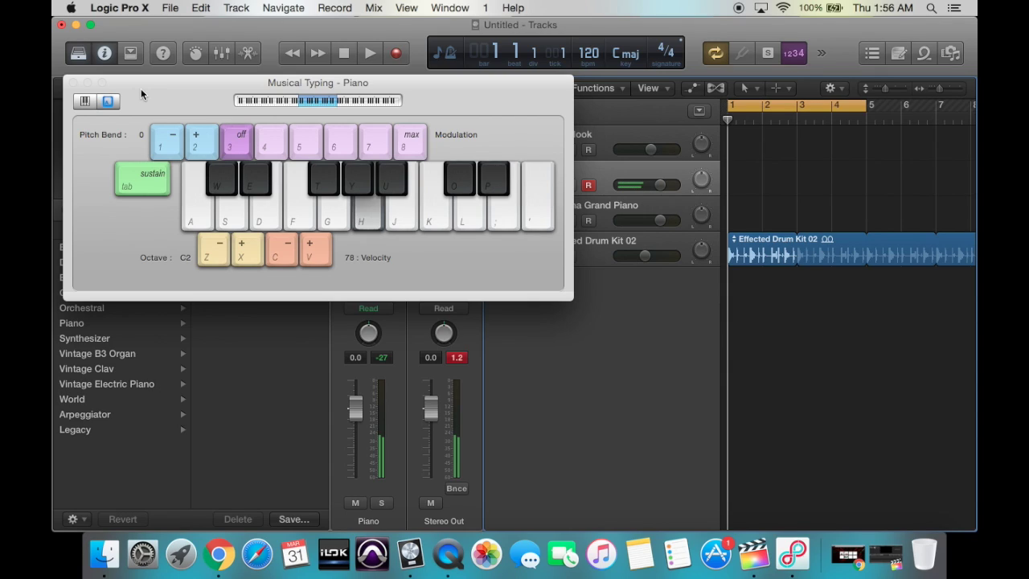
key(k)
key(j)
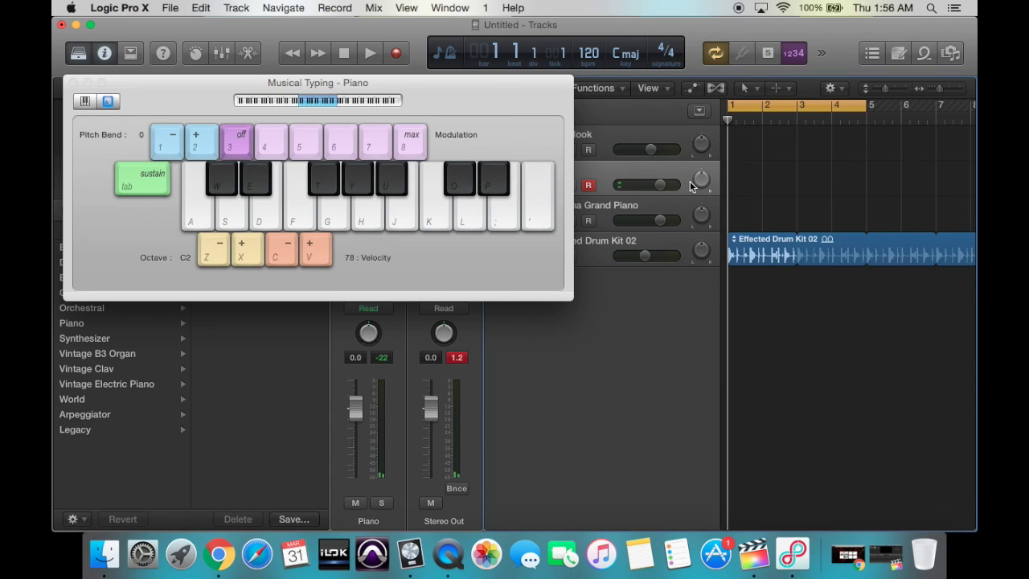
drag(470, 97, 362, 93)
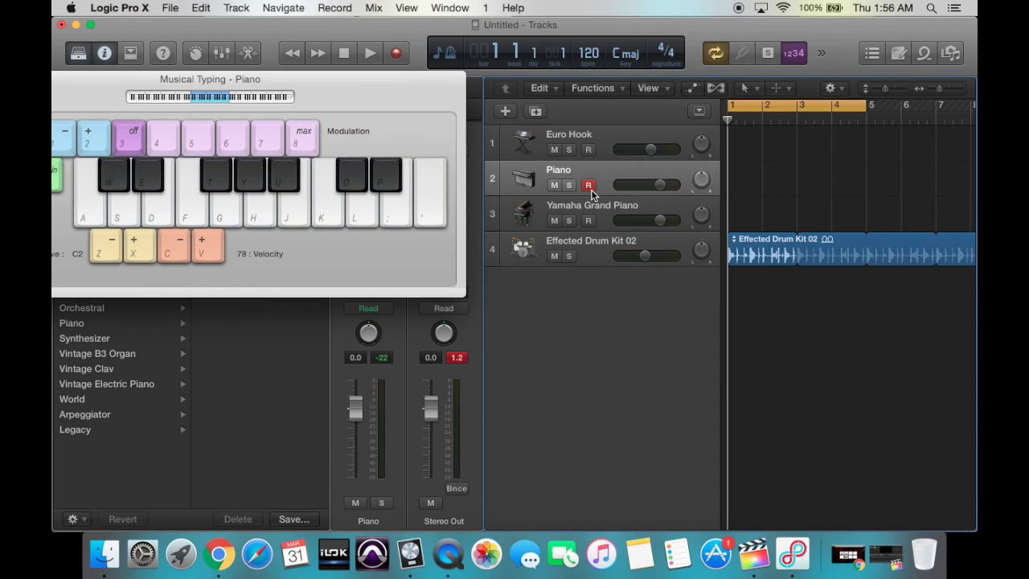
key(h)
key(l)
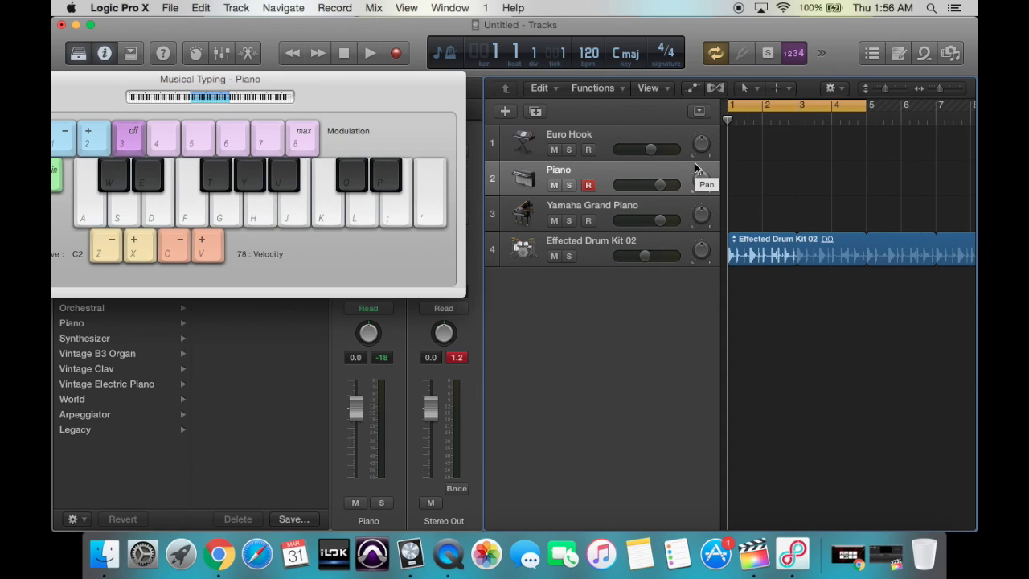
- Toggle the cycle area, redraw it from bar 1 to bar 3, and briefly play the drum loop within it
click(802, 107)
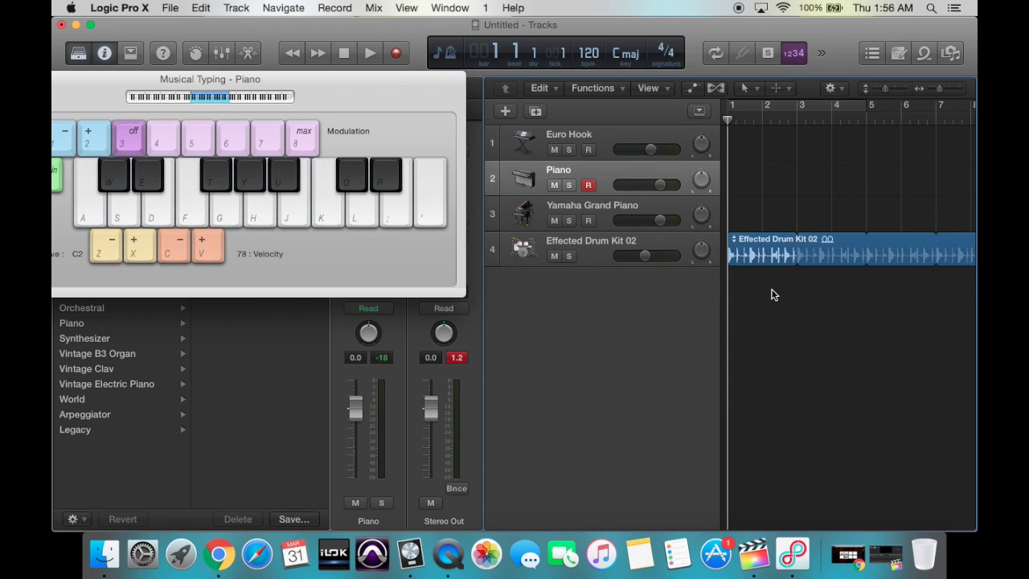
click(772, 106)
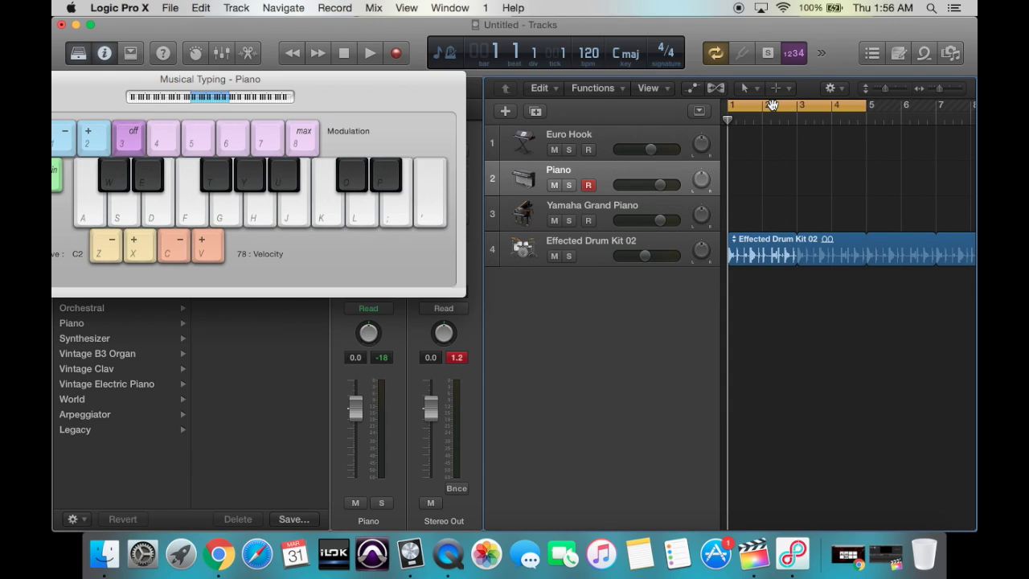
click(772, 105)
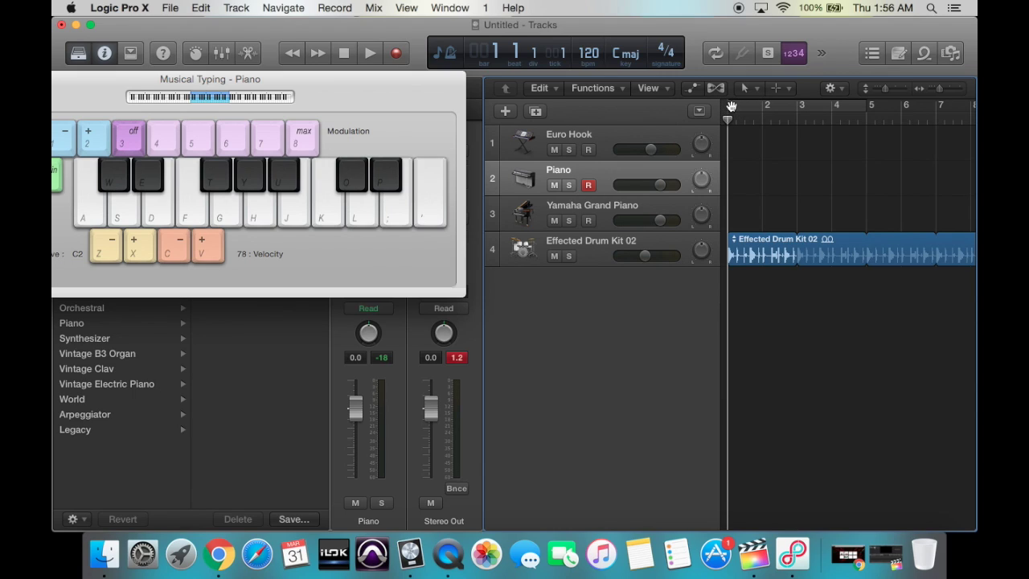
drag(731, 106, 793, 117)
key(space)
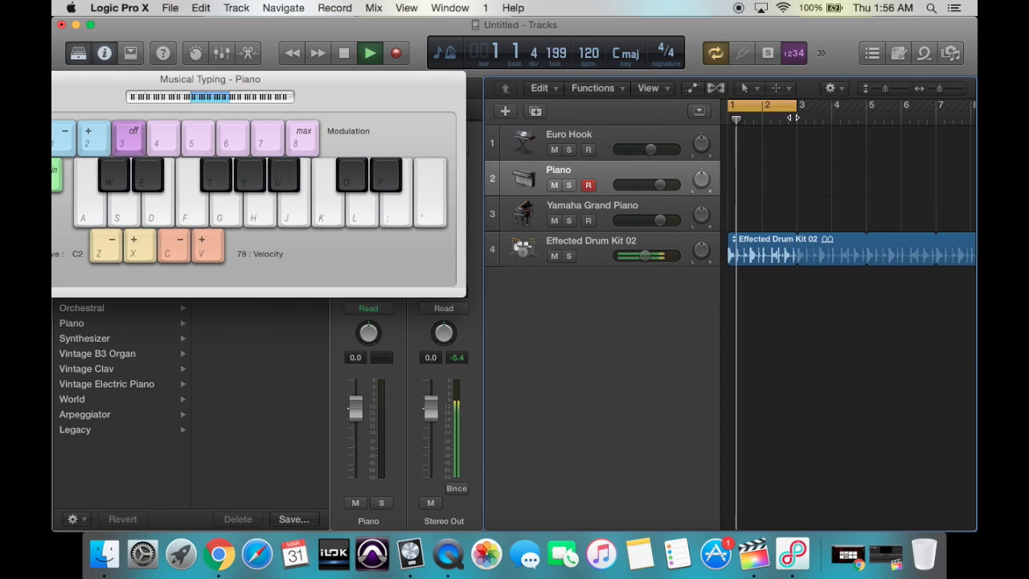
key(space)
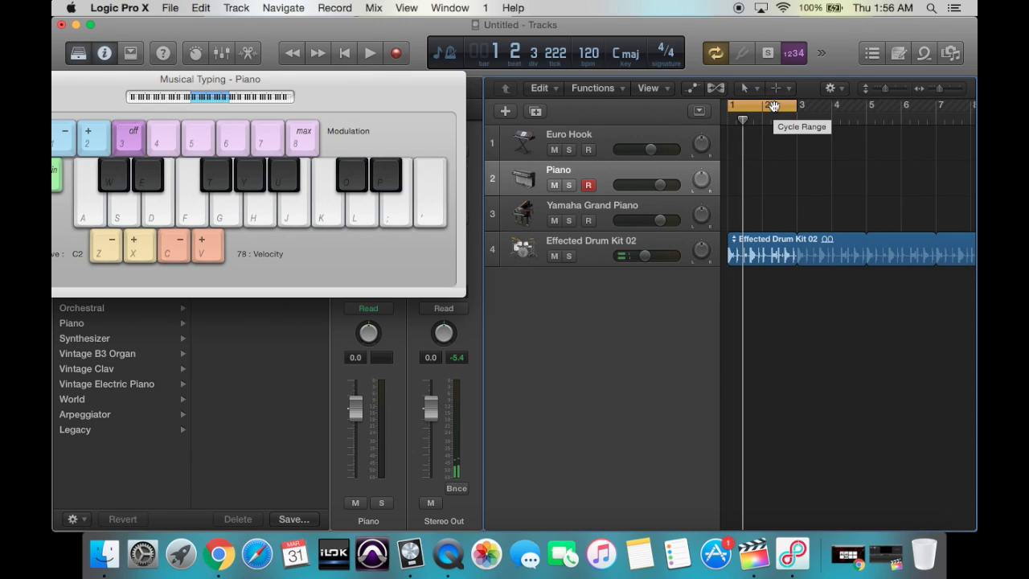
- Turn off the cycle area and record a Musical Typing melody on the Piano track over the drum loop, starting from bar 1
click(774, 107)
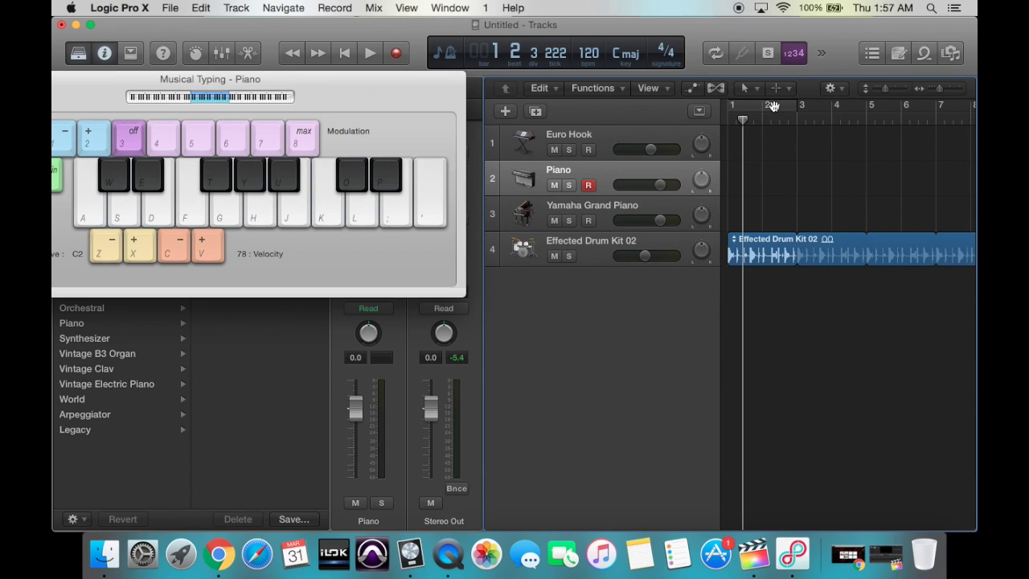
key(Return)
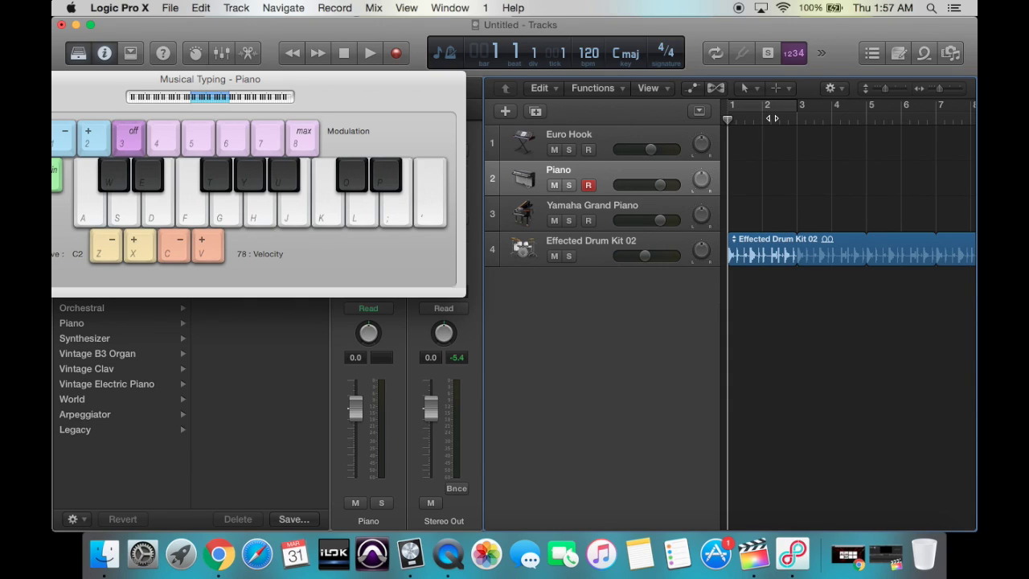
key(r)
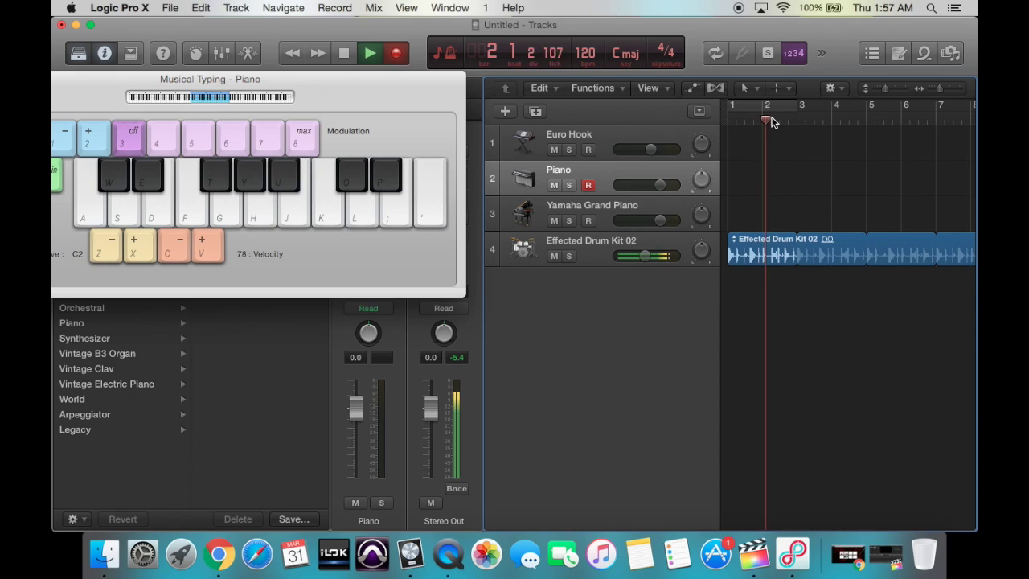
key(h)
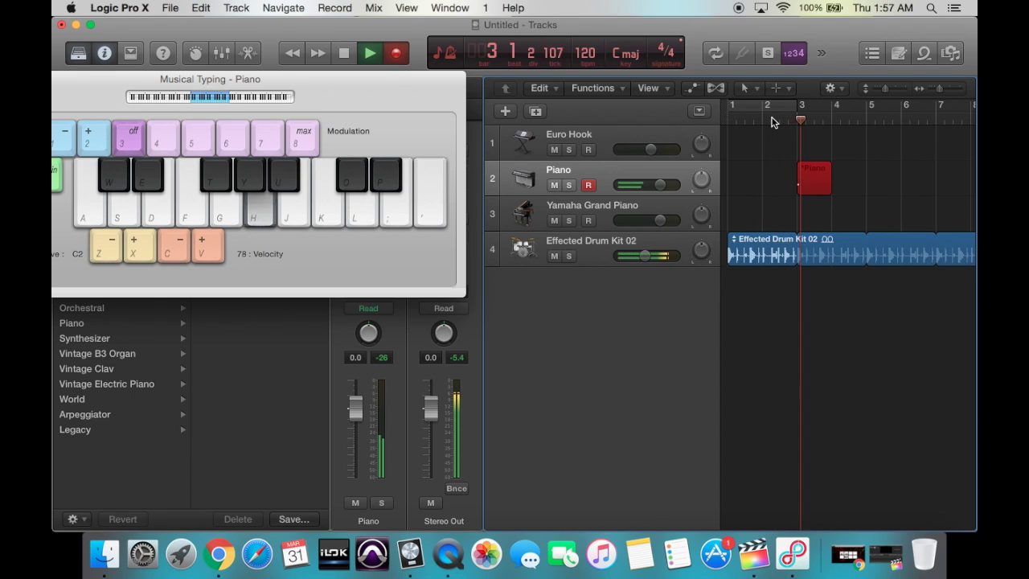
key(k)
key(j)
key(g)
key(k)
key(j)
key(f)
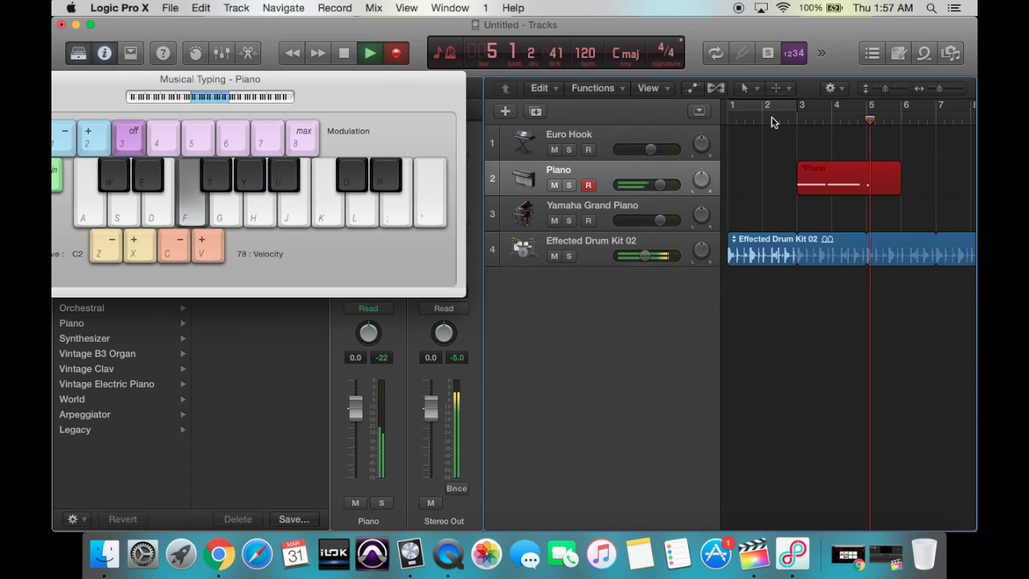
key(k)
key(j)
key(k)
key(j)
key(g)
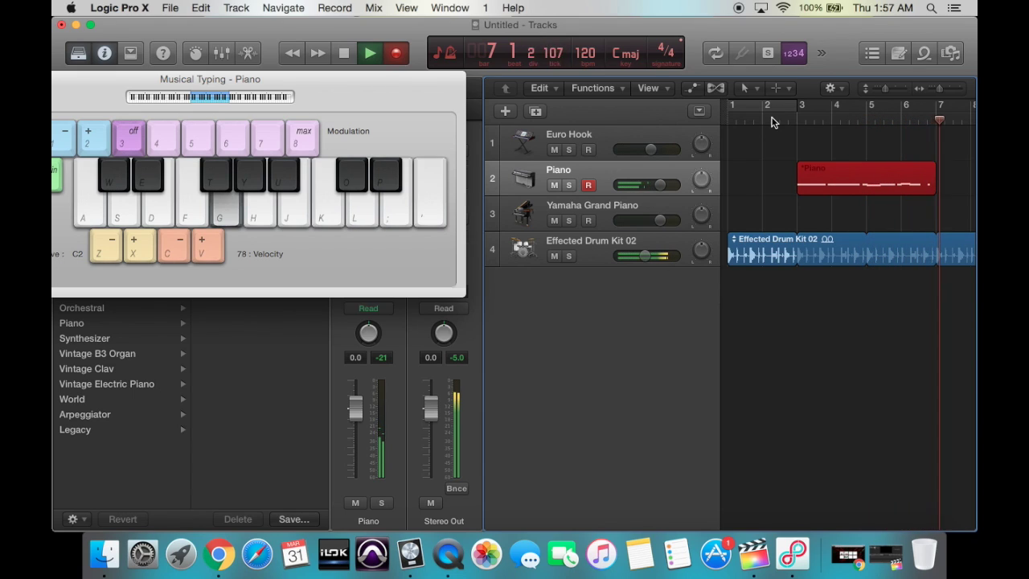
key(space)
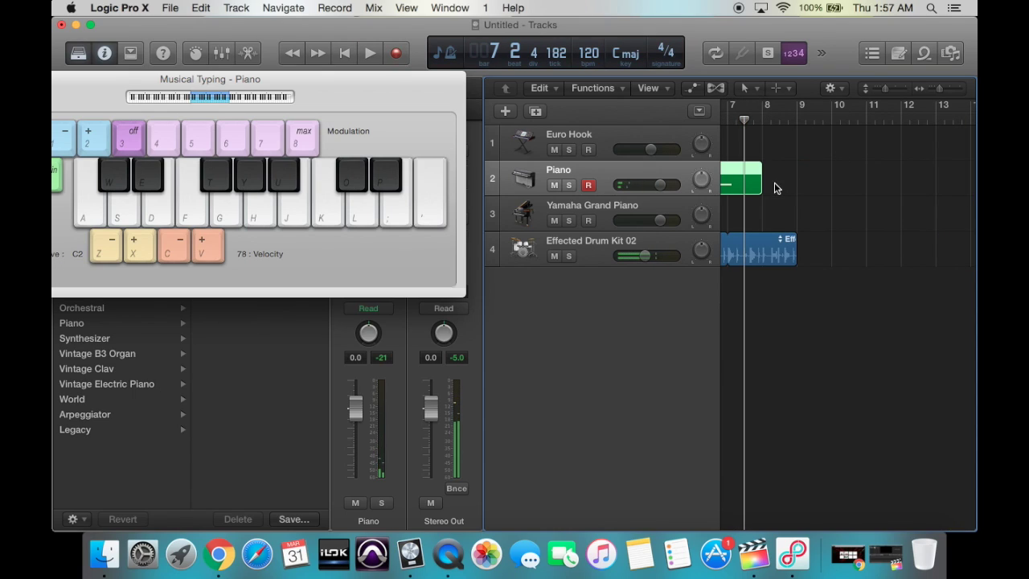
- Trim the end of the recorded Piano region back to bar 7
drag(761, 183, 882, 186)
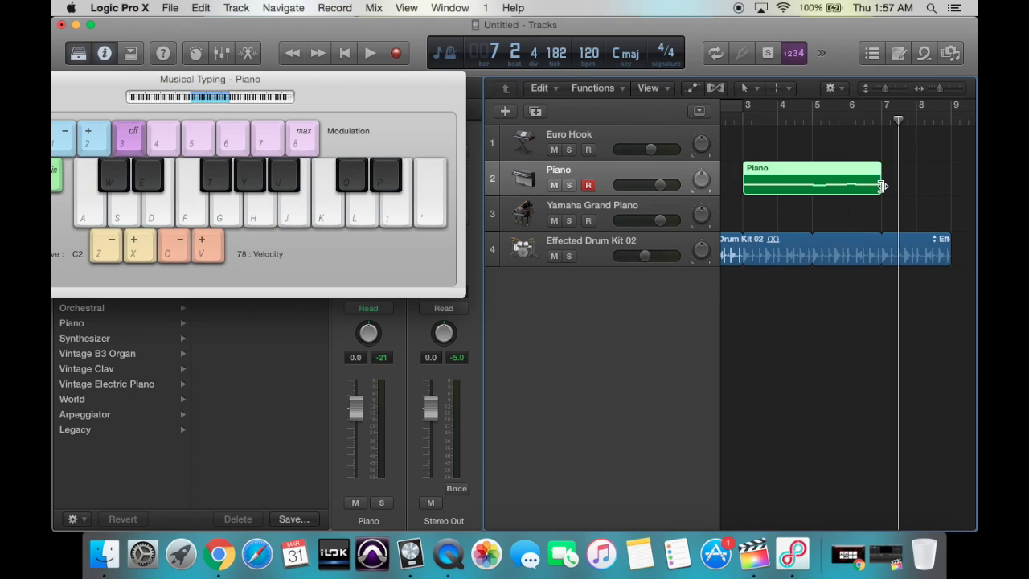
scroll(882, 186, left, 3)
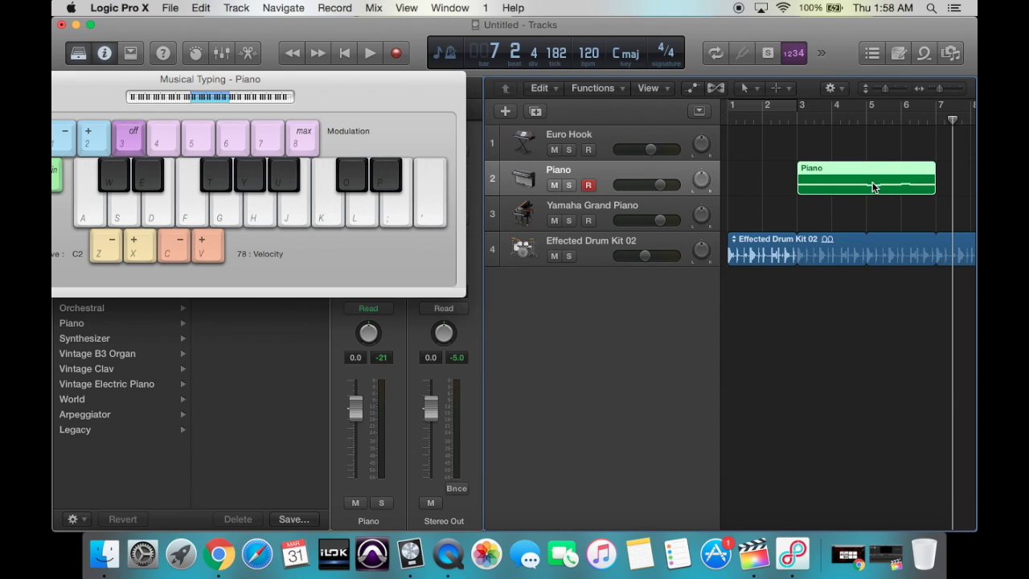
- Examine the timing of the Piano region's notes in an enlarged Piano Roll, and close the editor
double_click(872, 181)
scroll(800, 488, right, 2)
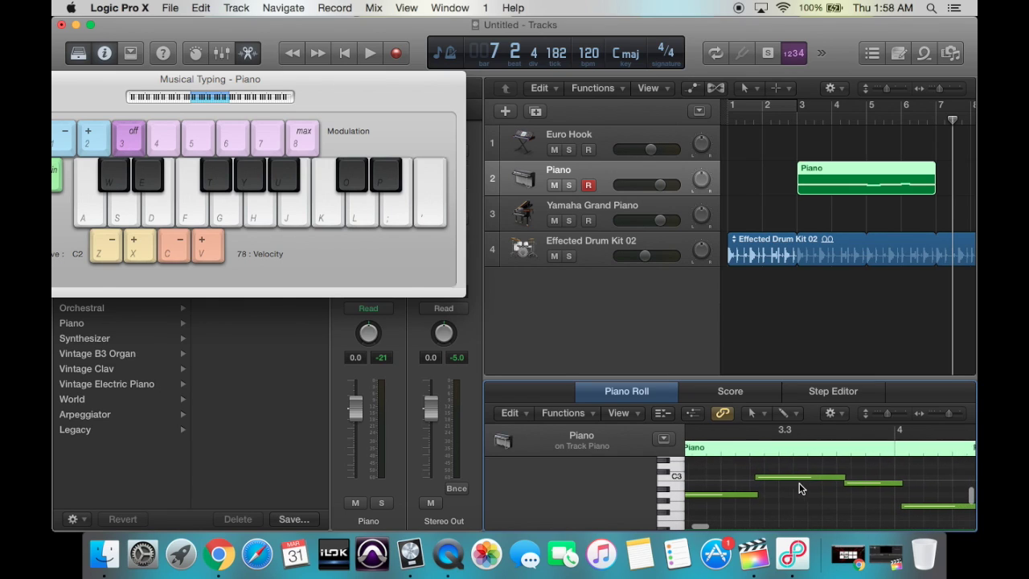
drag(664, 378, 667, 207)
scroll(786, 390, left, 3)
scroll(788, 390, left, 3)
scroll(788, 390, right, 5)
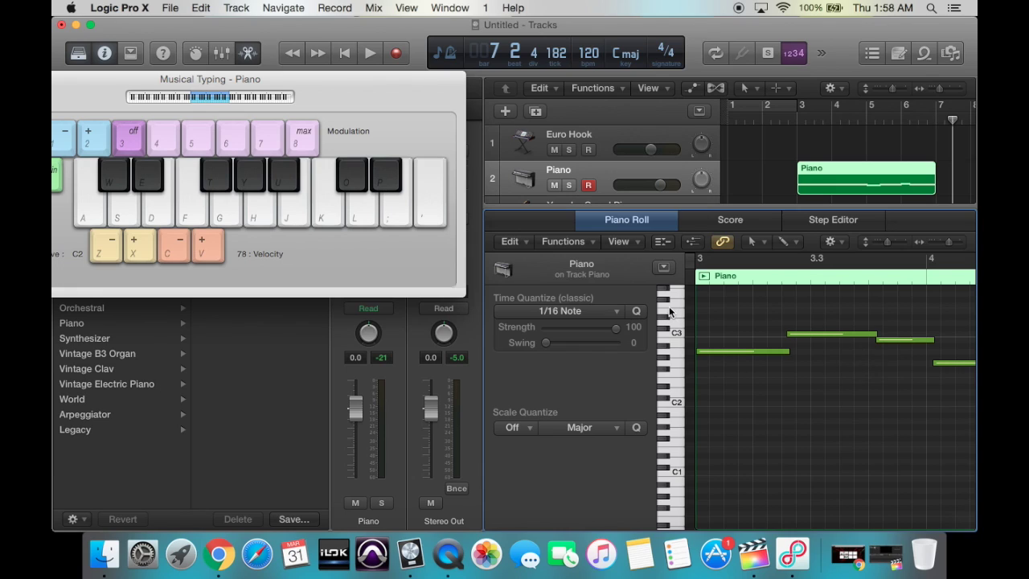
scroll(864, 394, right, 2)
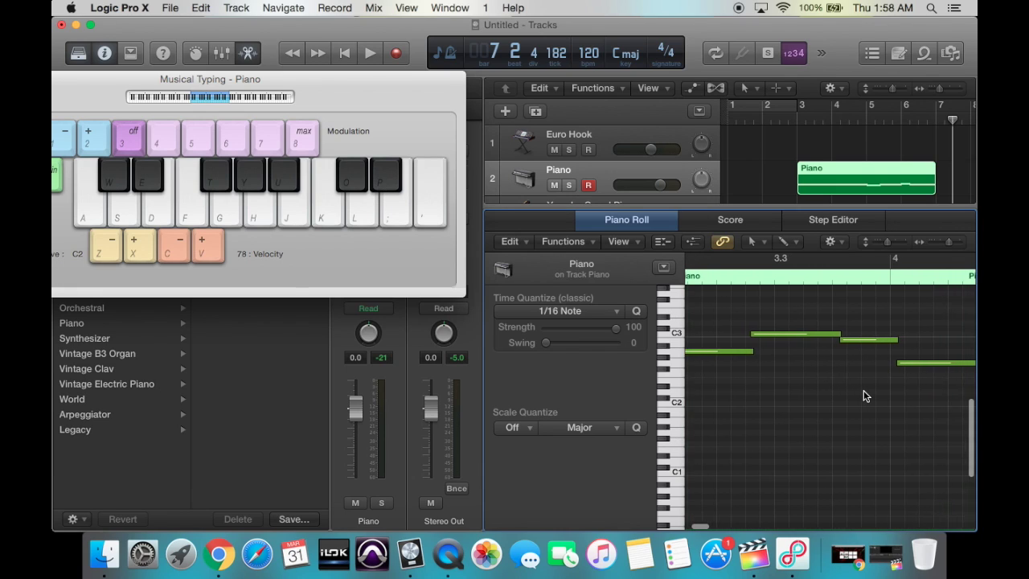
scroll(863, 394, right, 4)
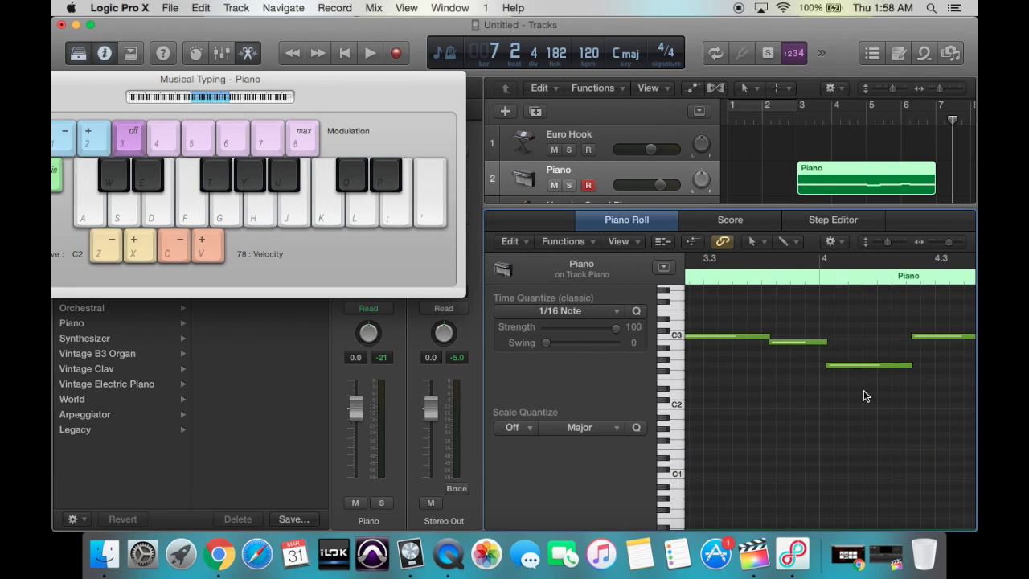
scroll(863, 394, right, 5)
scroll(863, 396, right, 10)
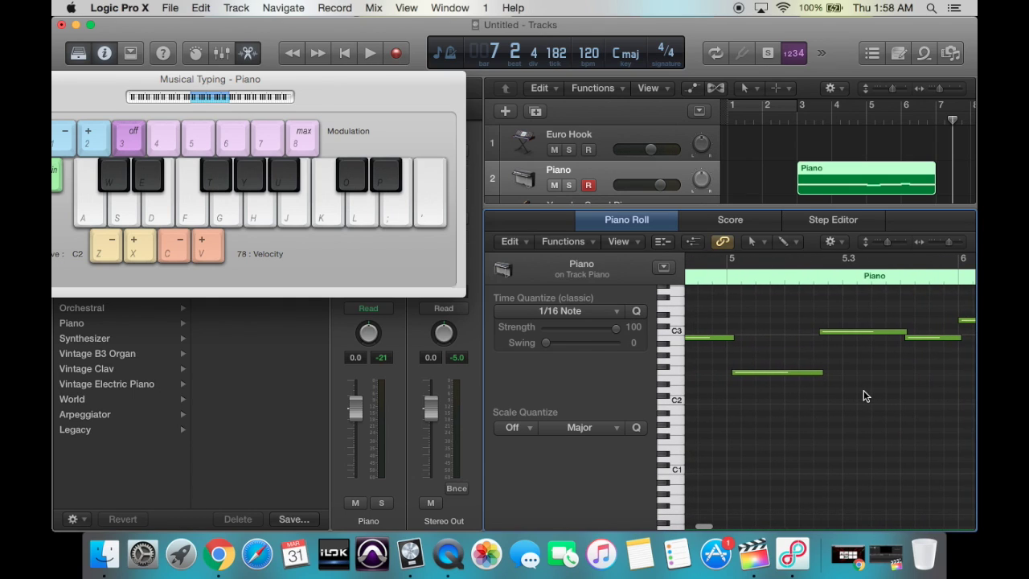
click(785, 211)
drag(784, 211, 770, 385)
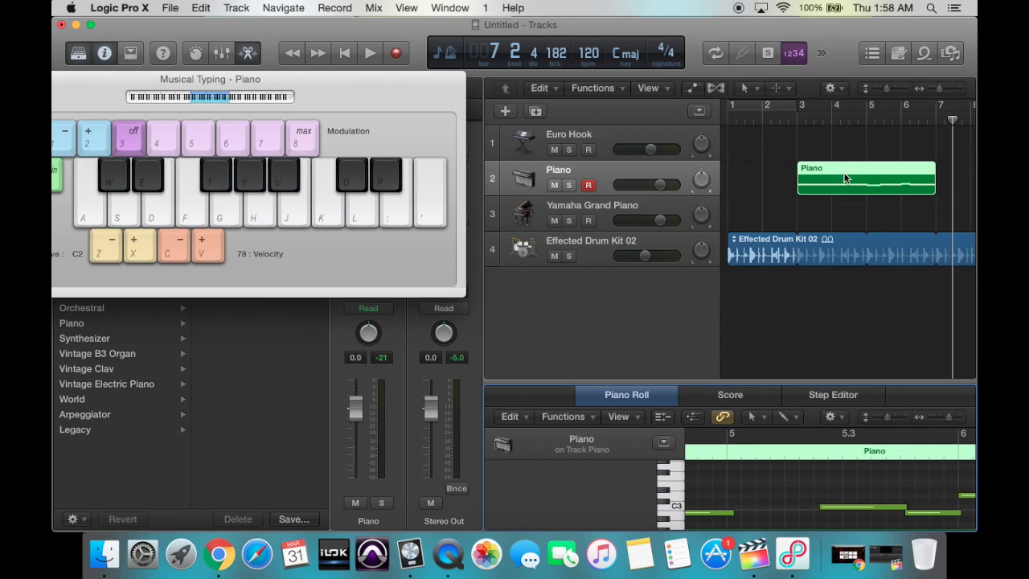
key(e)
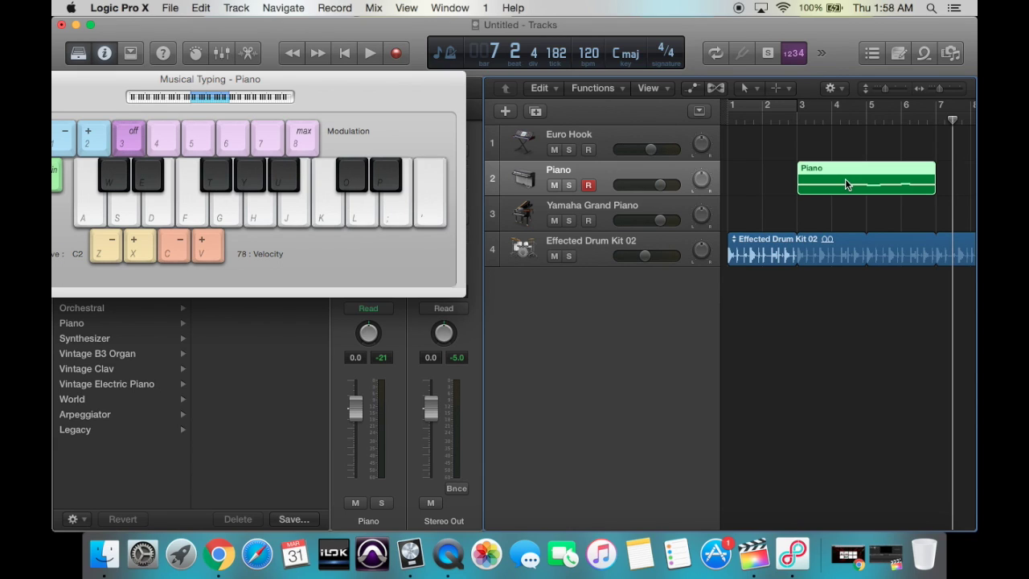
- Move the Musical Typing window off the inspector and set the Piano region's quantize to 1/8 Note
drag(426, 80, 330, 314)
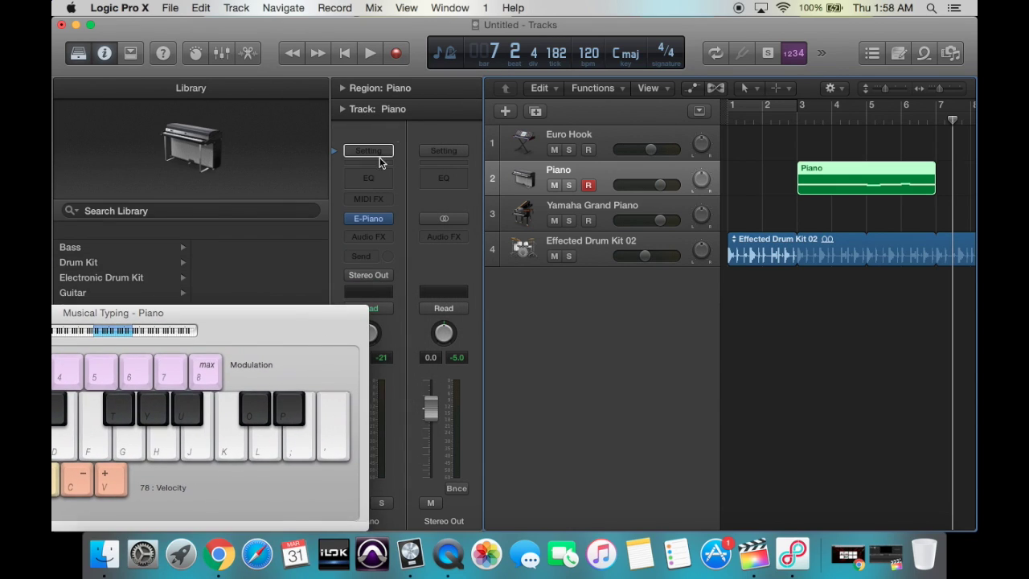
click(343, 88)
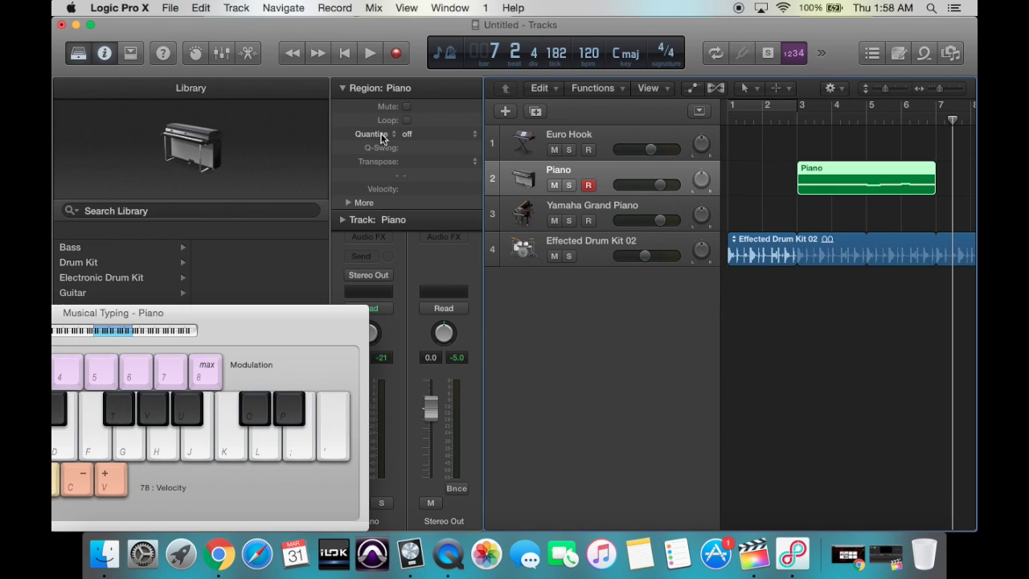
click(414, 136)
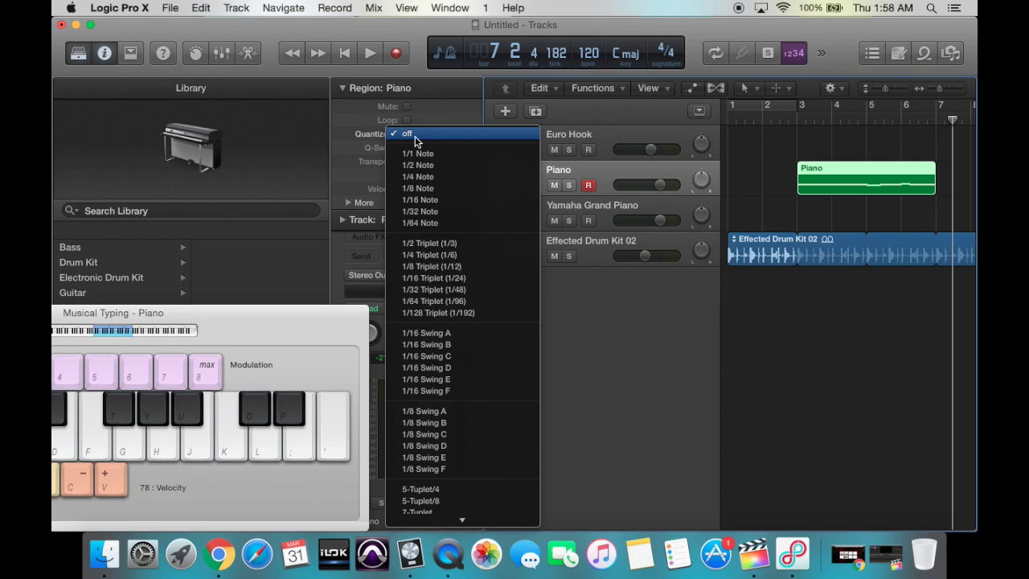
click(439, 188)
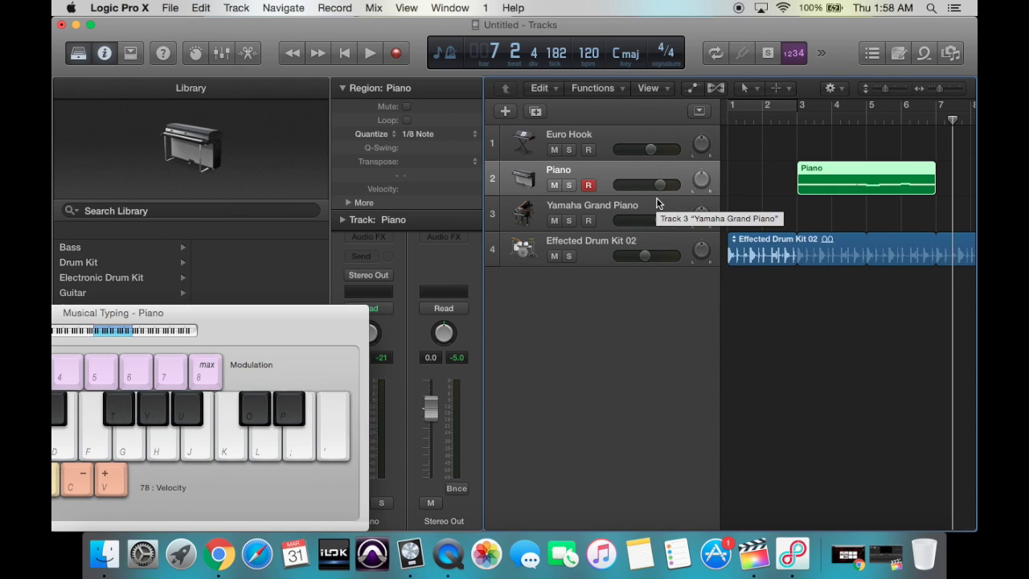
- Collapse the Piano region's parameters, and hide and show the inspector again
click(343, 89)
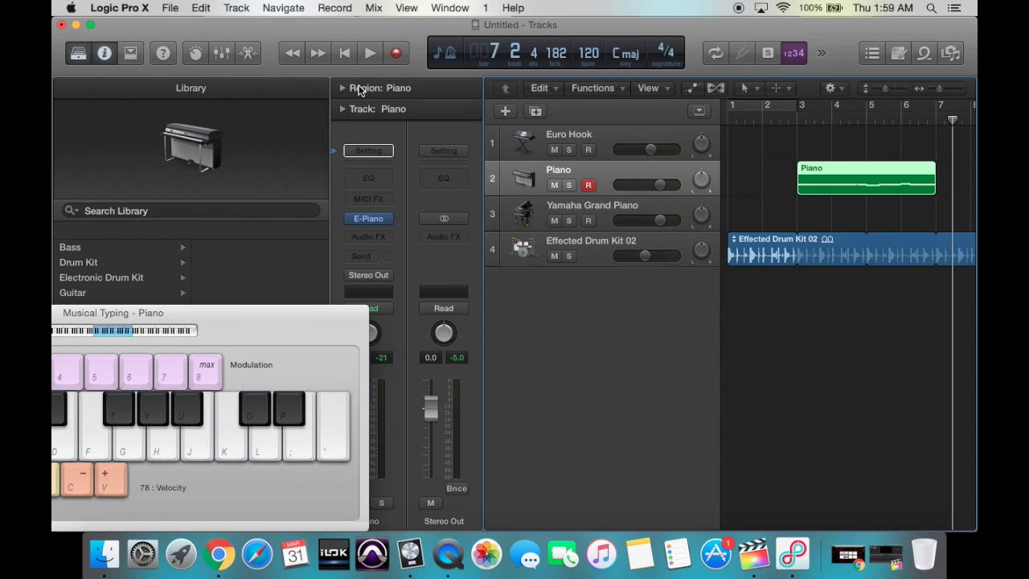
click(105, 54)
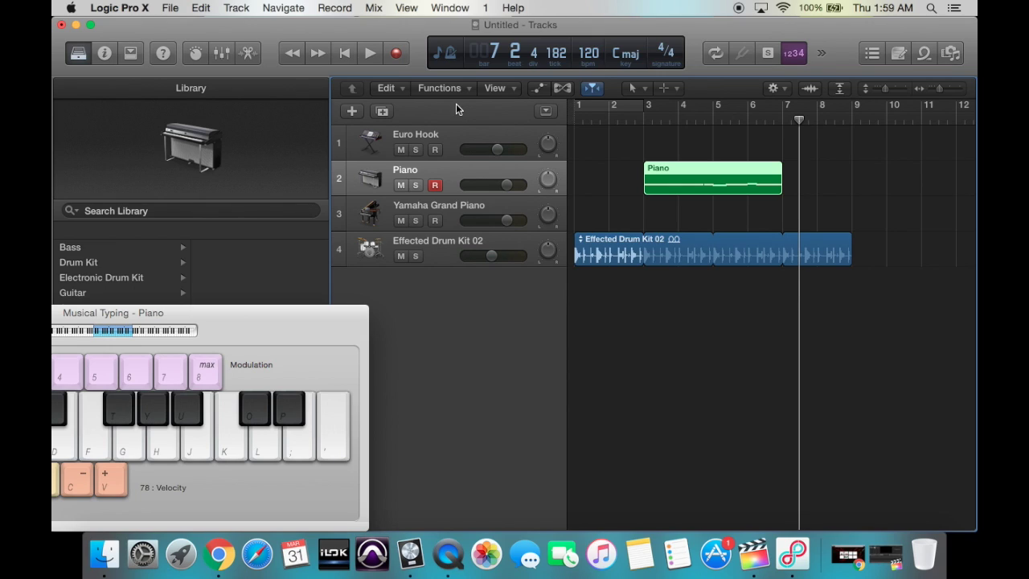
click(109, 54)
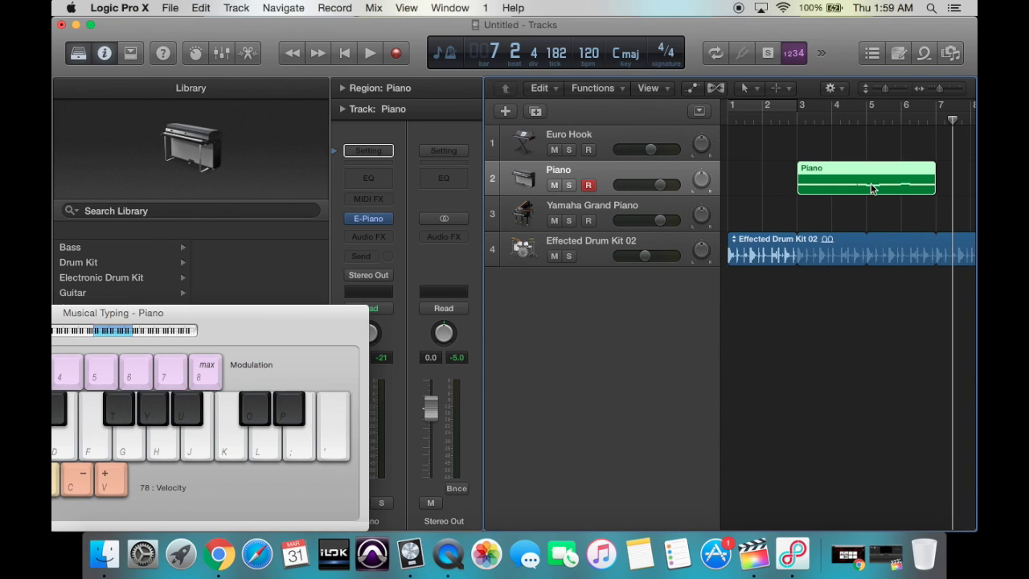
- Solo the Piano track, listen to its quantized region from bar 3 to bar 7, and turn the solo off
click(797, 121)
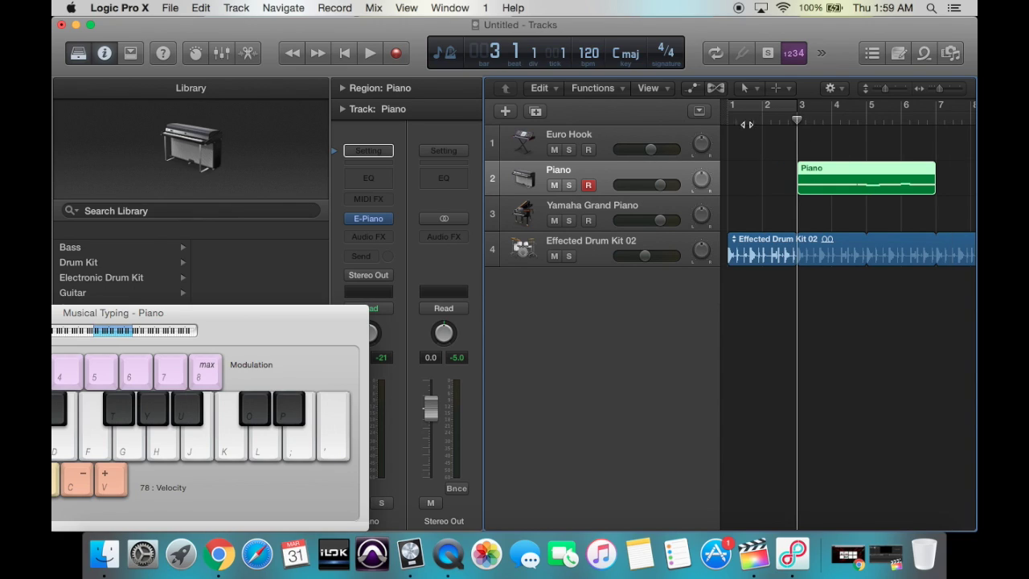
click(569, 185)
key(space)
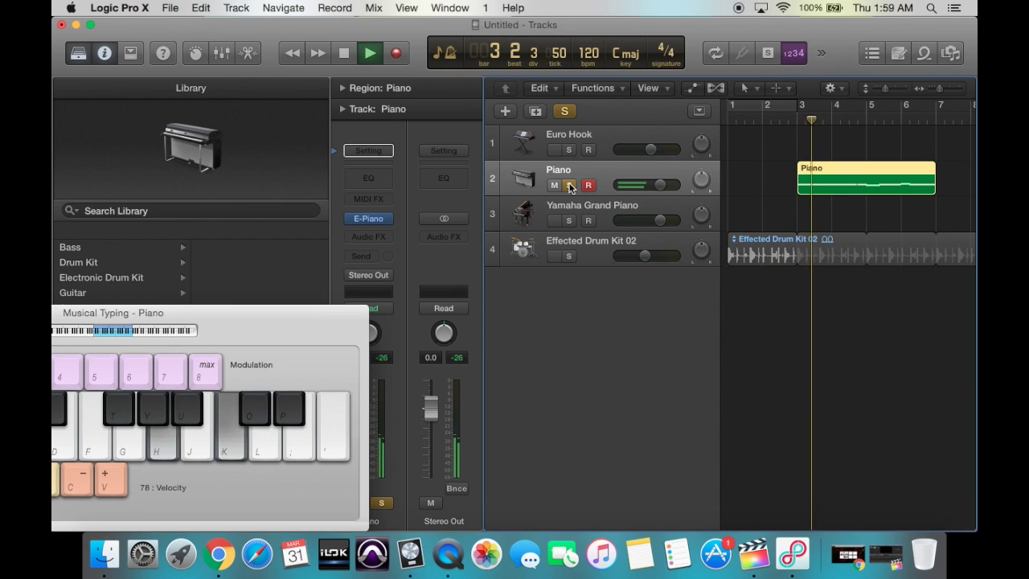
key(j)
key(g)
key(k)
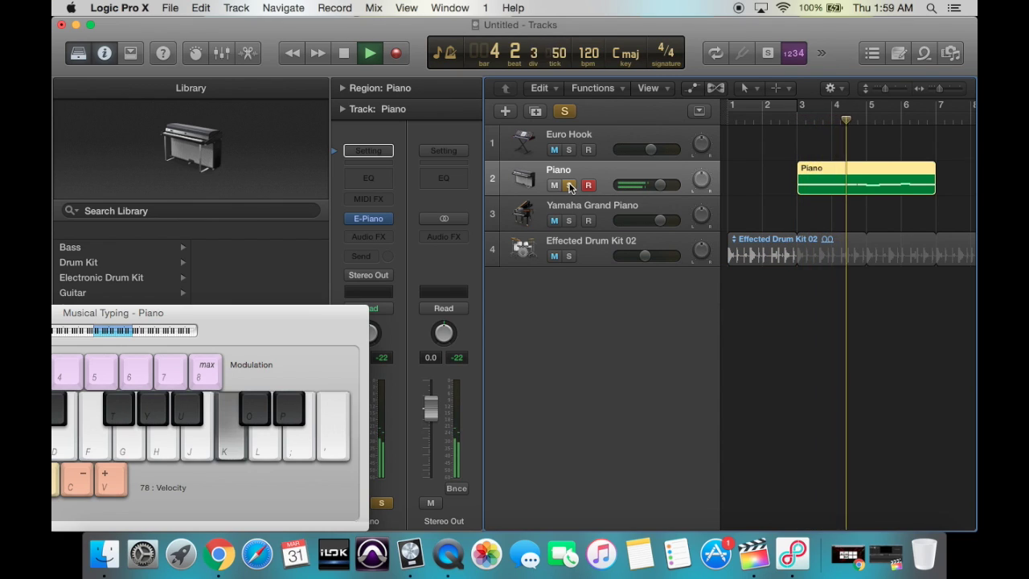
key(f)
key(k)
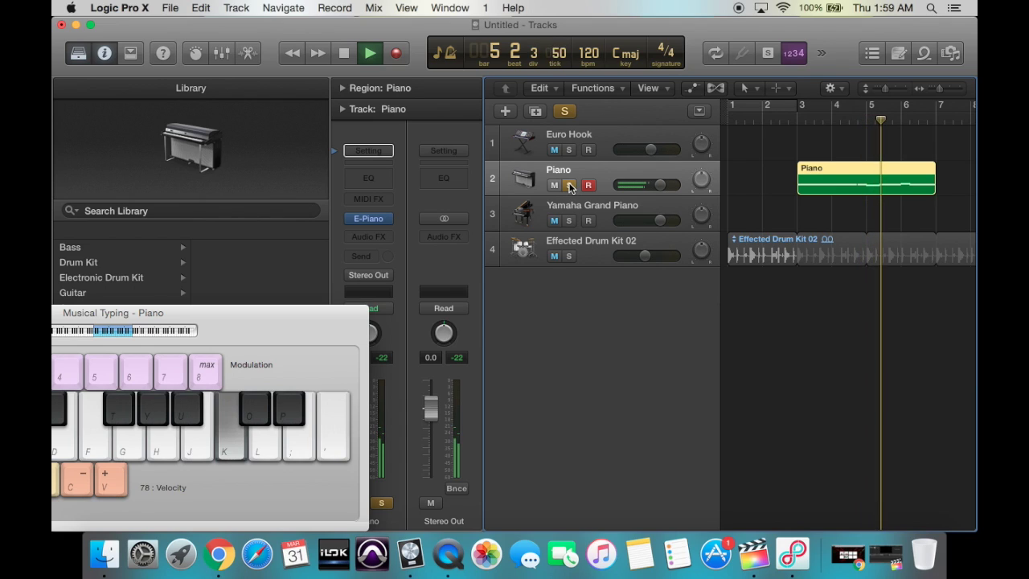
key(j)
key(l)
key(k)
key(j)
key(g)
key(space)
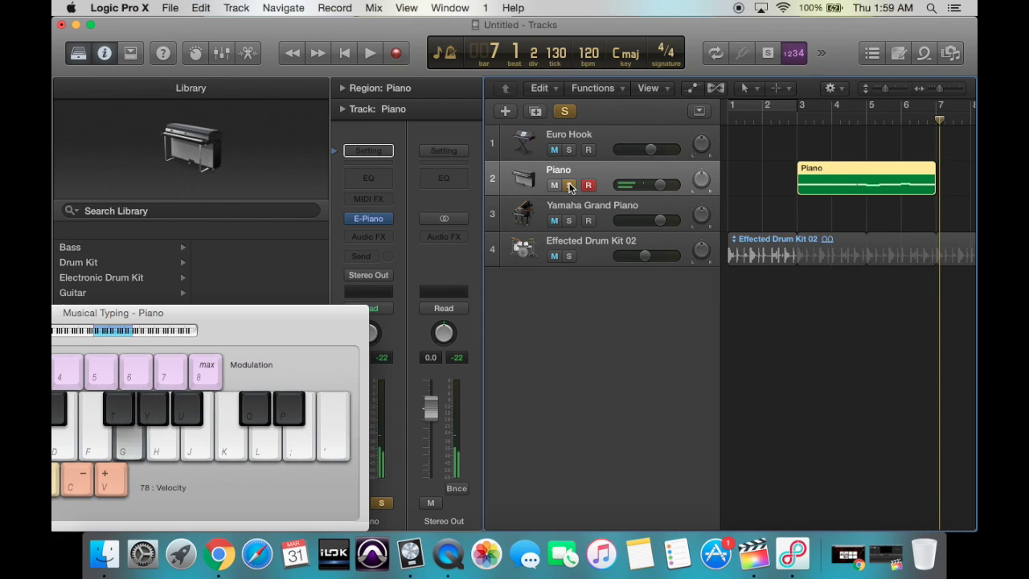
click(569, 185)
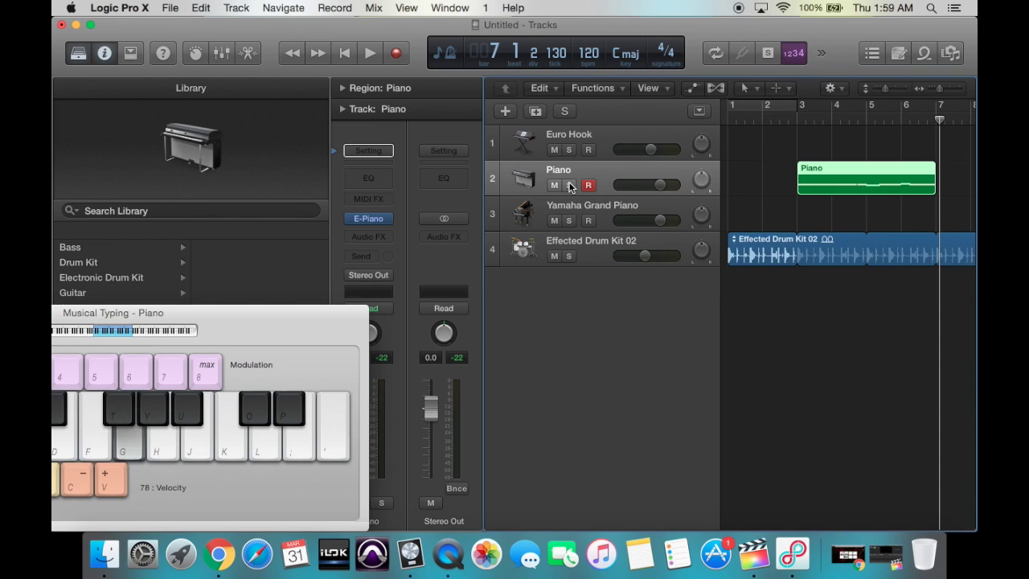
- Loop the Piano region out to bar 11 and extend the Effected Drum Kit 02 loop to match its end
scroll(826, 234, right, 5)
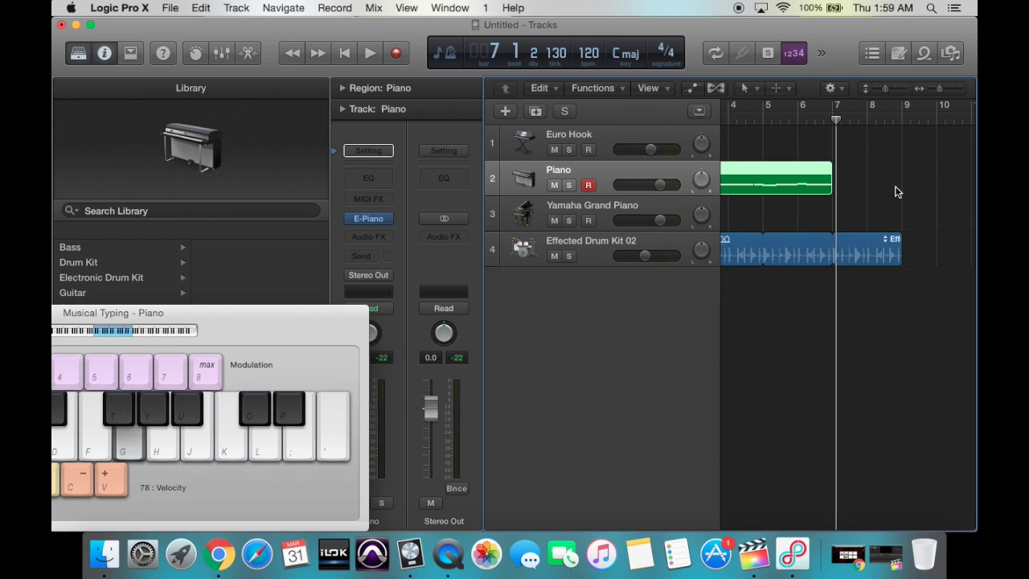
scroll(839, 294, left, 5)
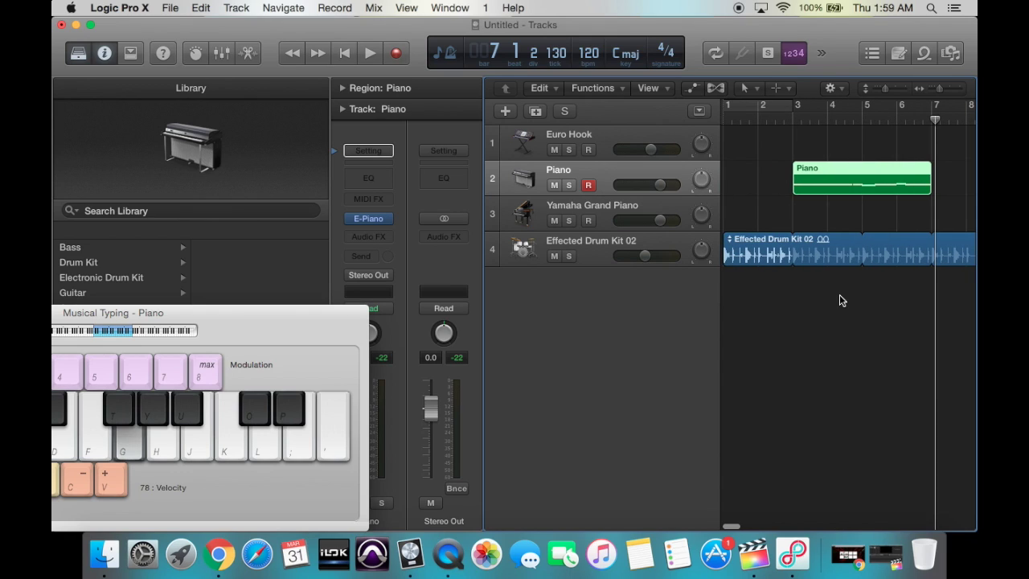
scroll(839, 165, right, 3)
scroll(839, 165, right, 1)
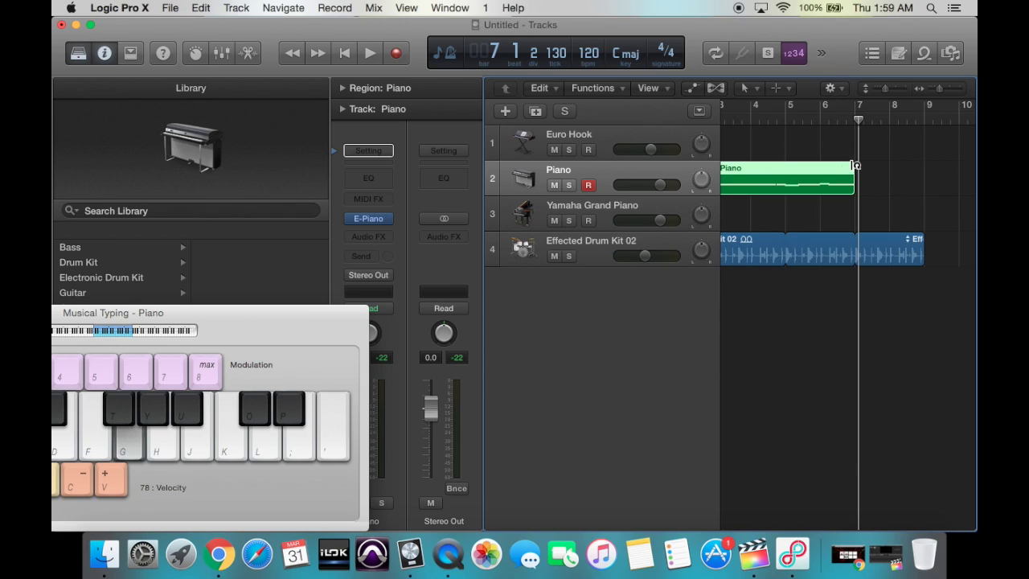
drag(854, 165, 964, 170)
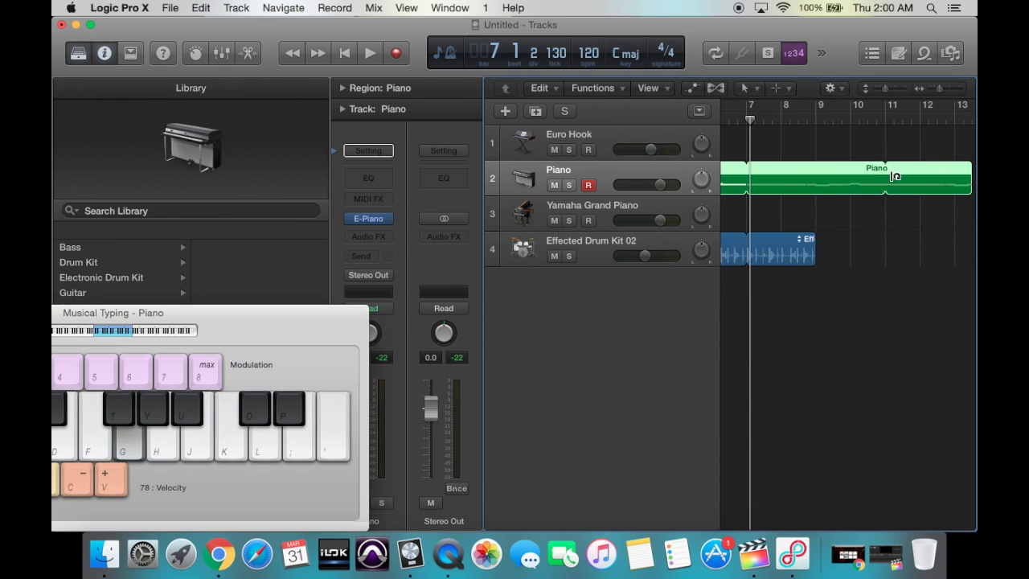
drag(897, 169, 890, 170)
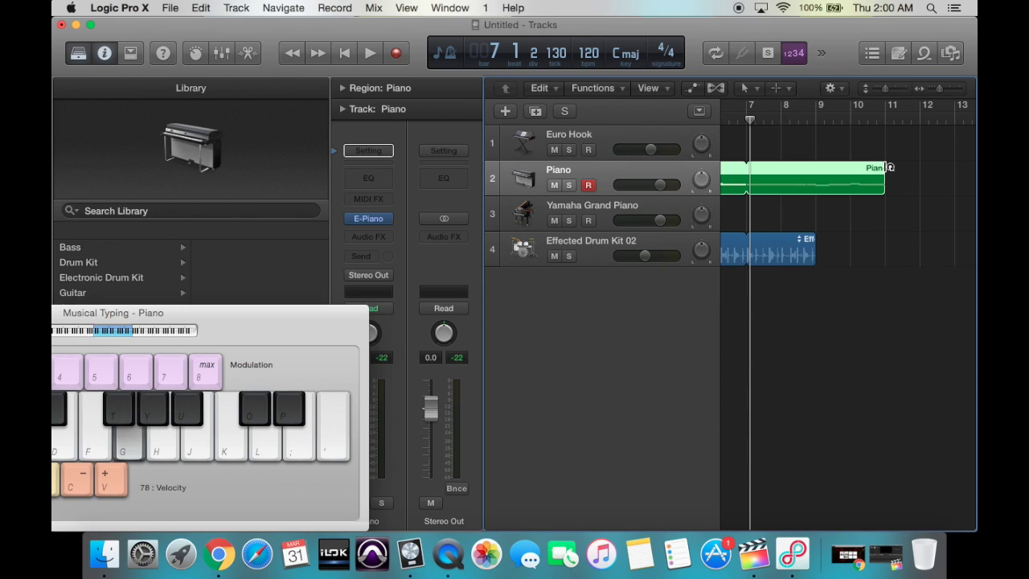
drag(812, 238, 878, 243)
scroll(804, 242, left, 5)
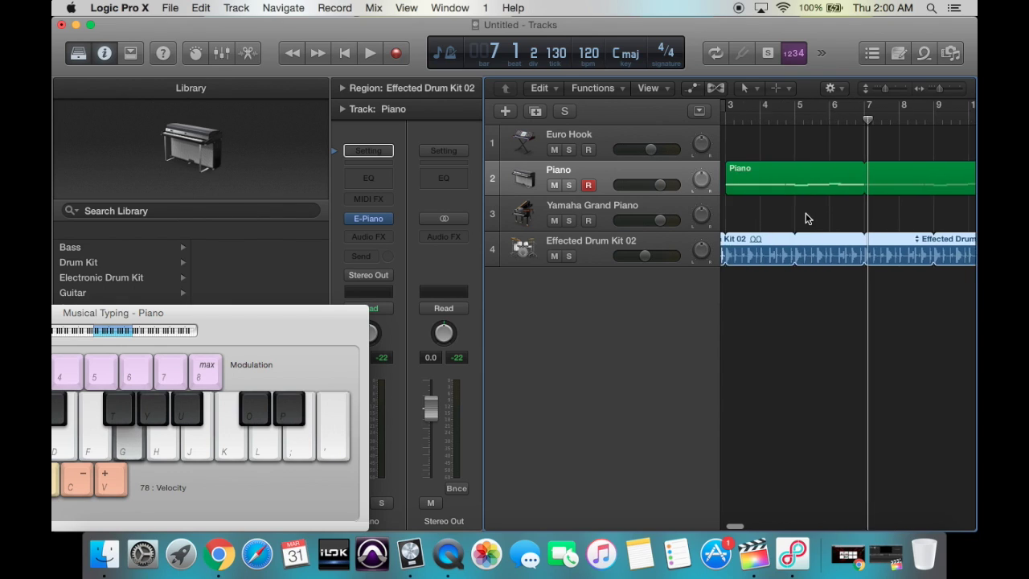
- Play the looped Piano and Effected Drum Kit 02 regions from bar 1 past bar 11 and stop playback
scroll(808, 219, right, 3)
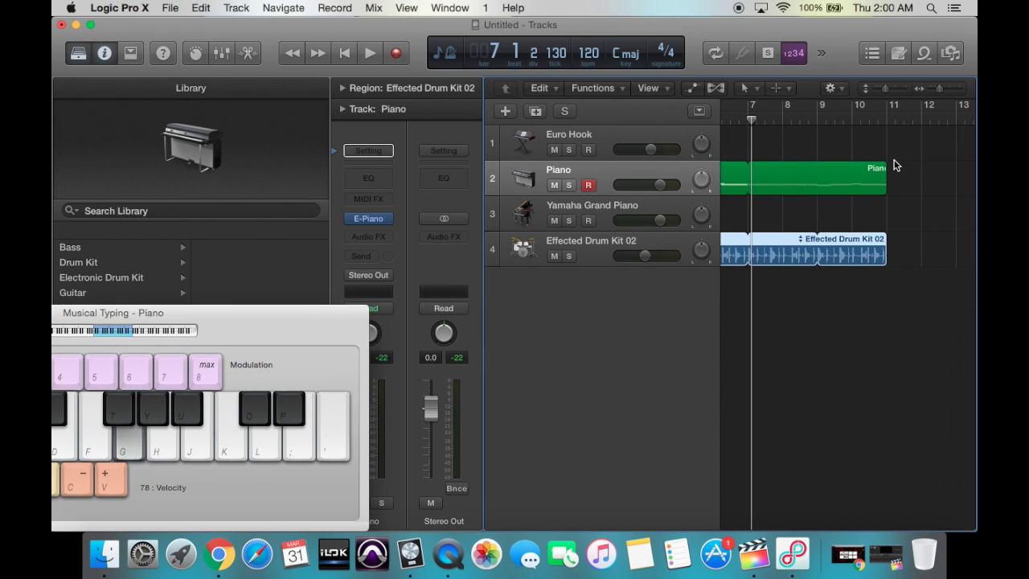
scroll(894, 166, left, 2)
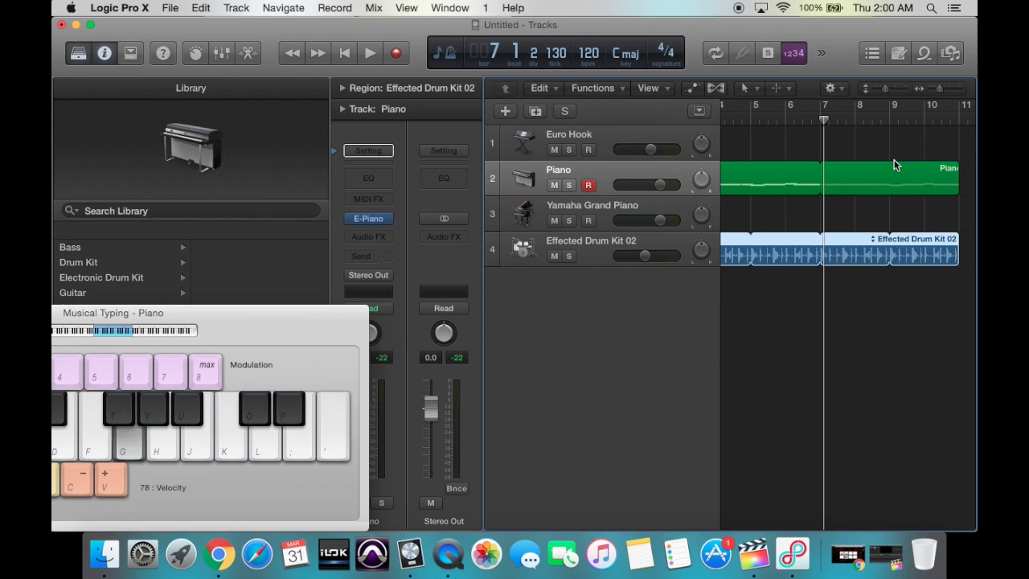
key(Return)
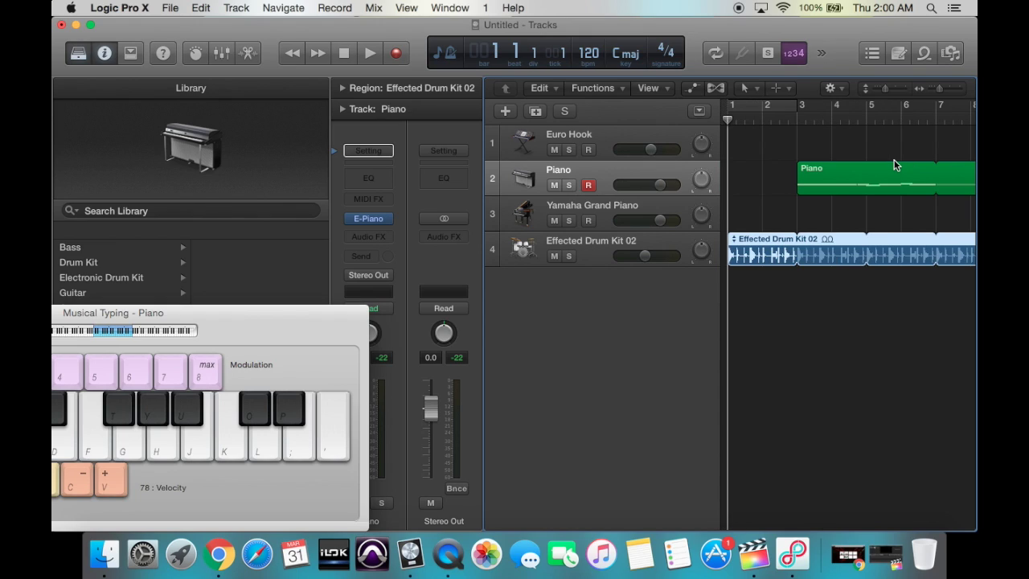
key(space)
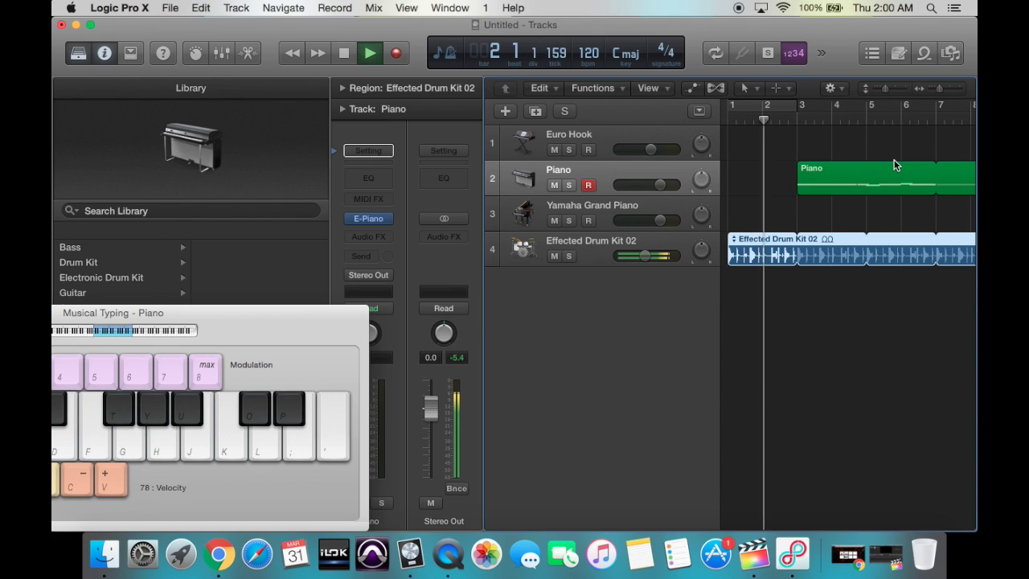
key(h)
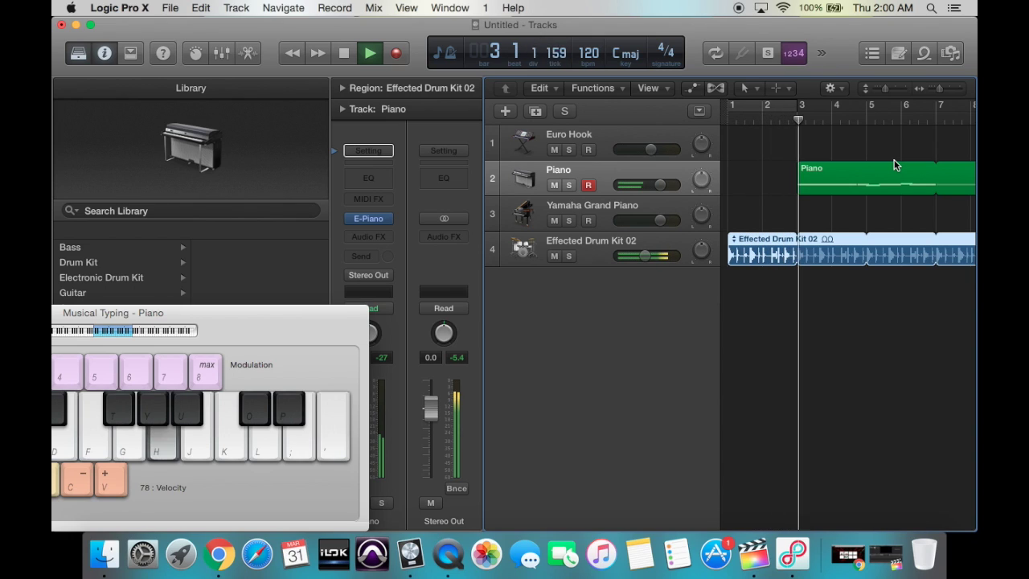
key(k)
key(j)
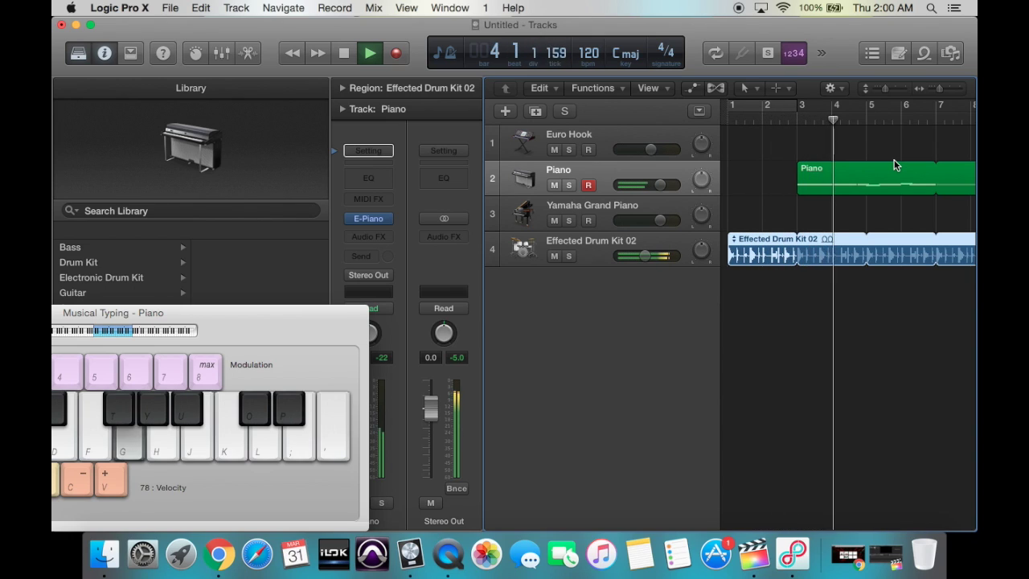
key(k)
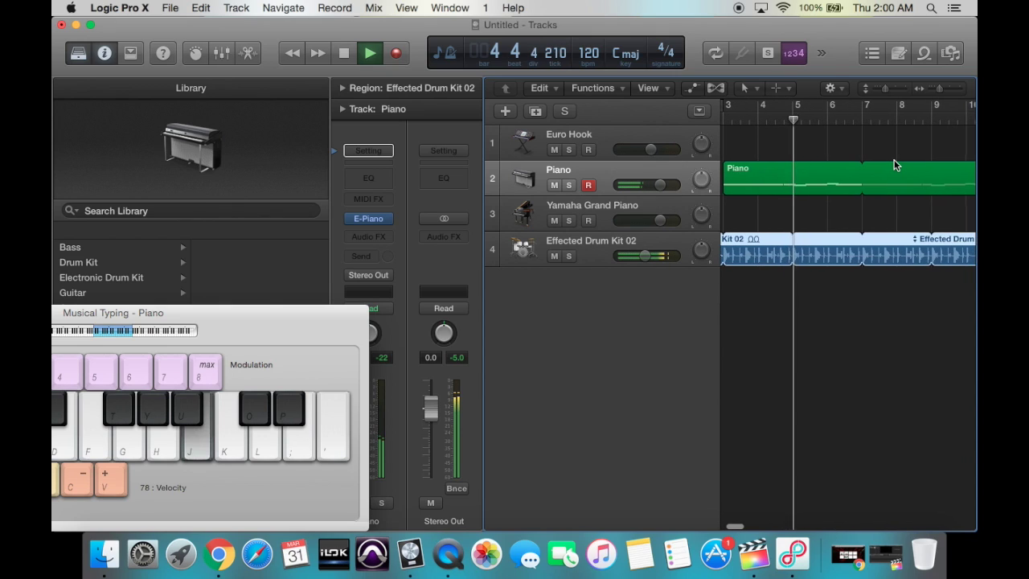
key(f)
key(k)
key(k)
key(l)
key(g)
key(h)
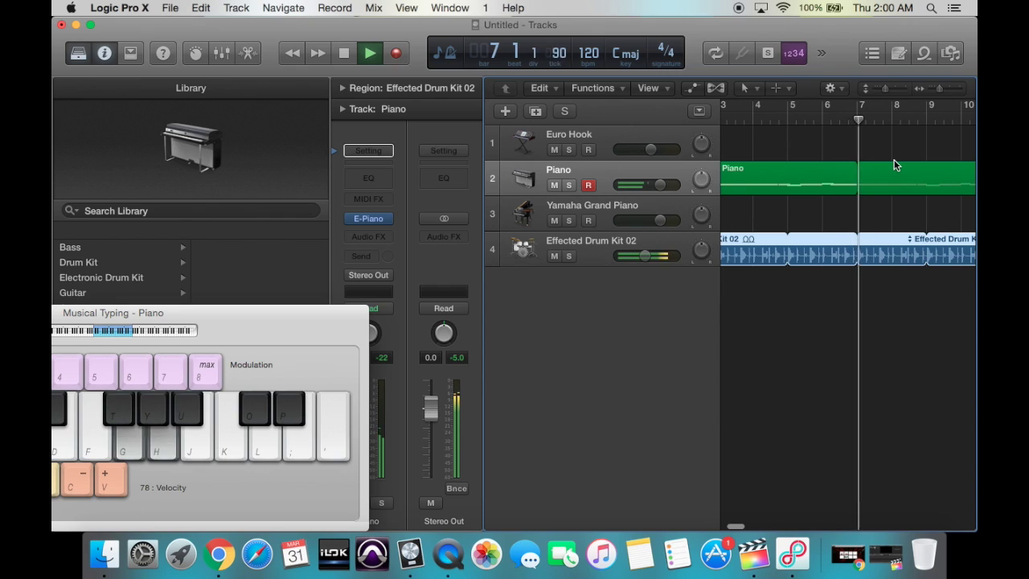
key(k)
key(j)
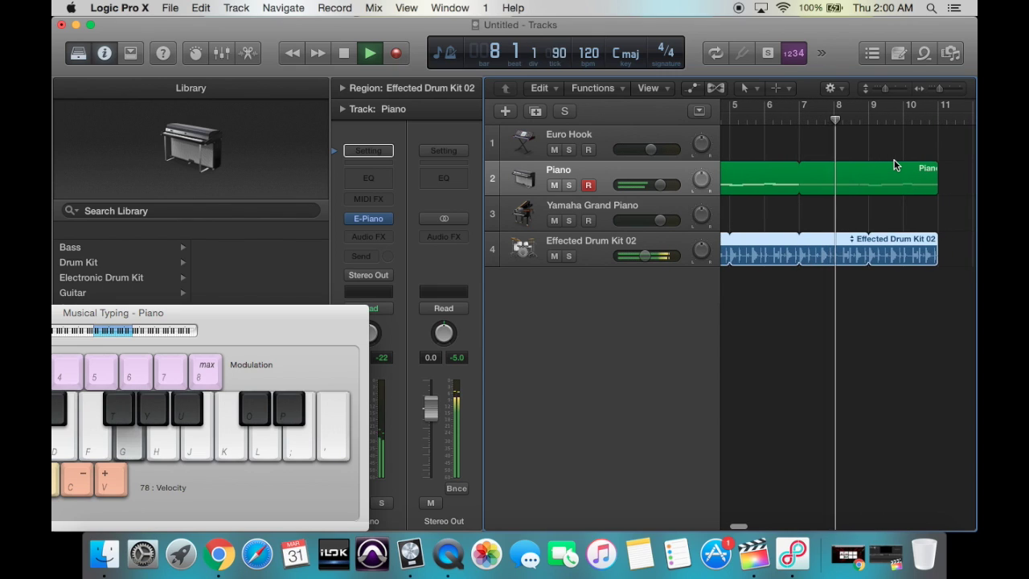
key(k)
key(j)
key(f)
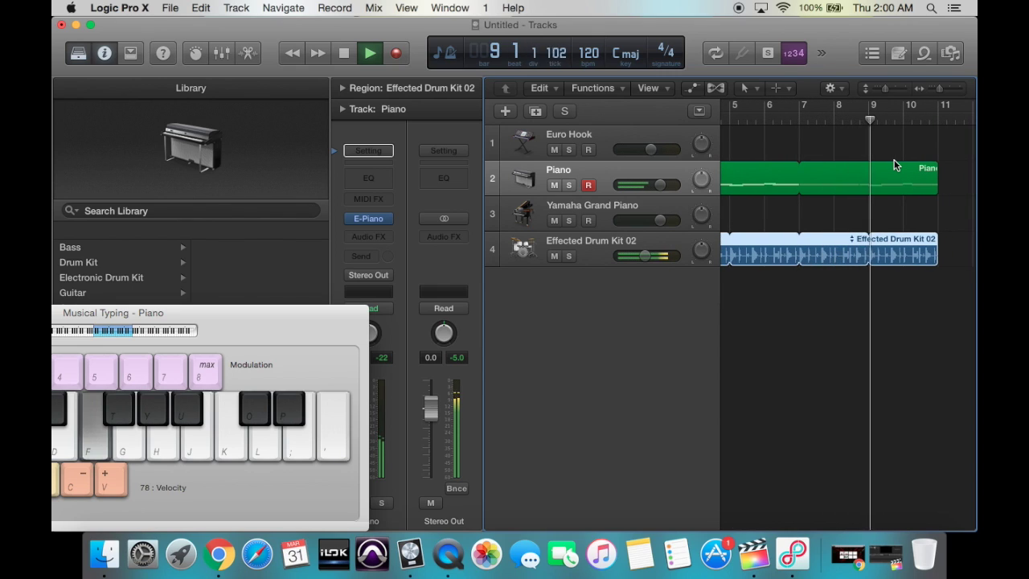
key(k)
key(k)
key(j)
key(g)
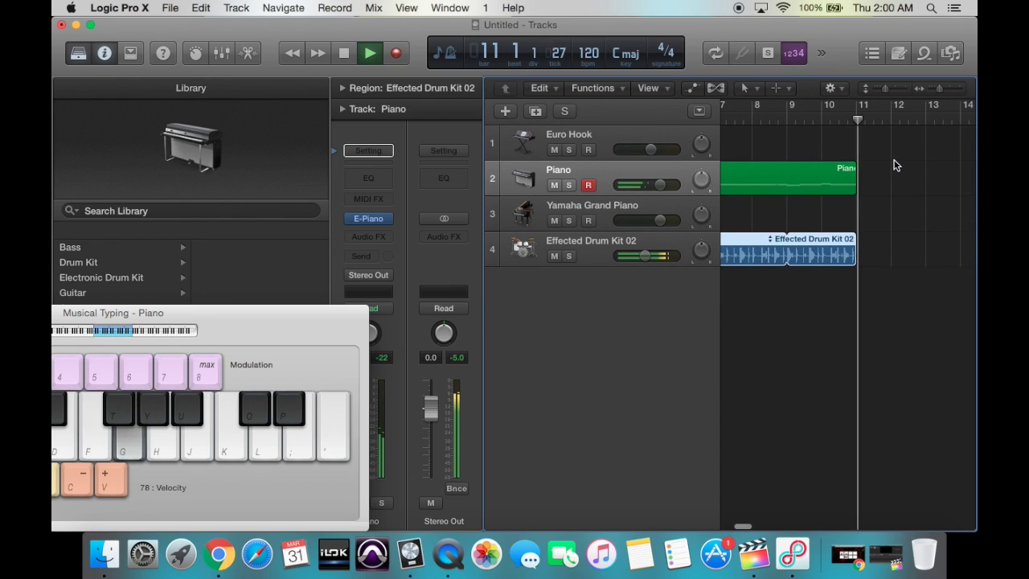
key(space)
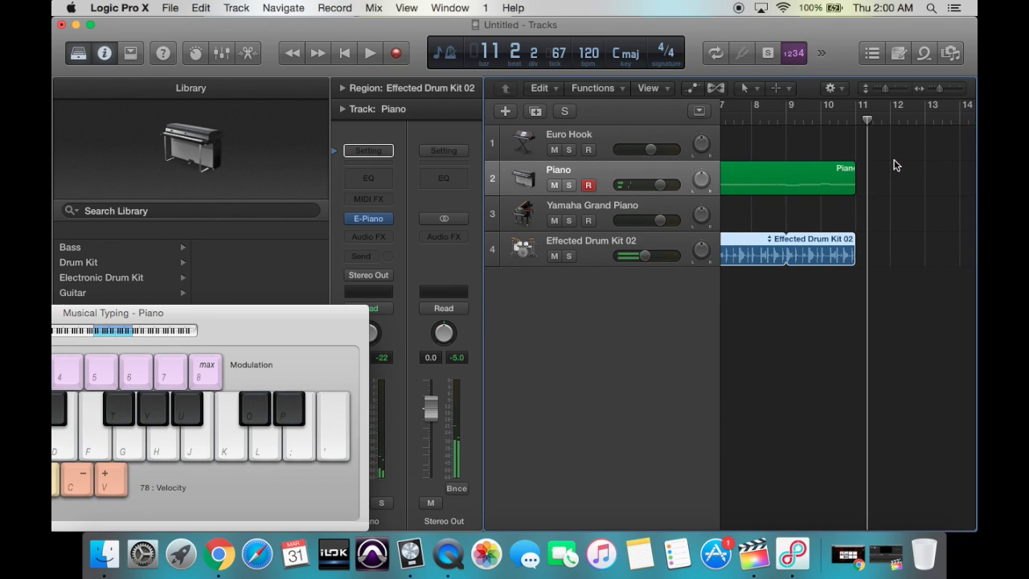
scroll(781, 241, left, 6)
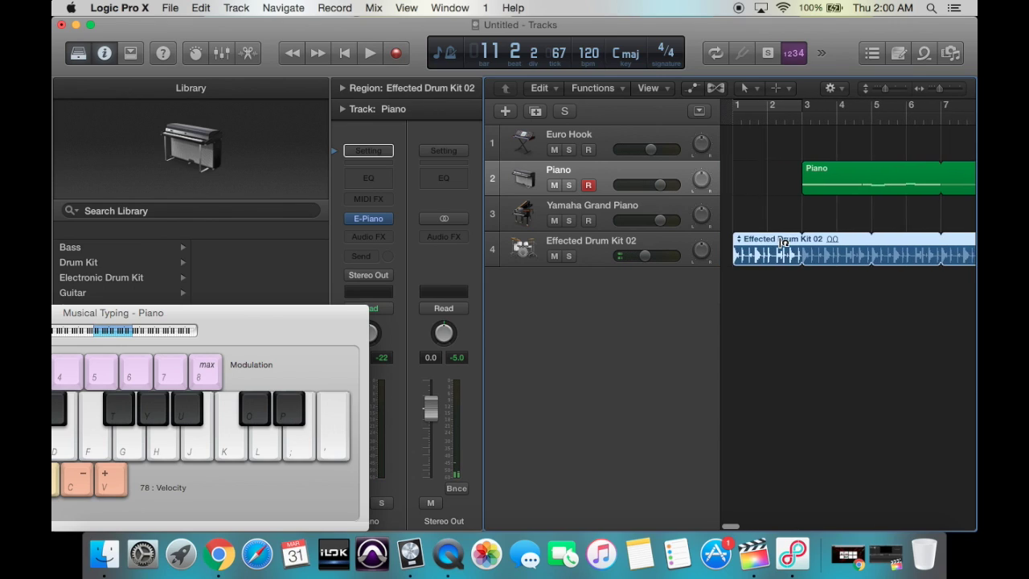
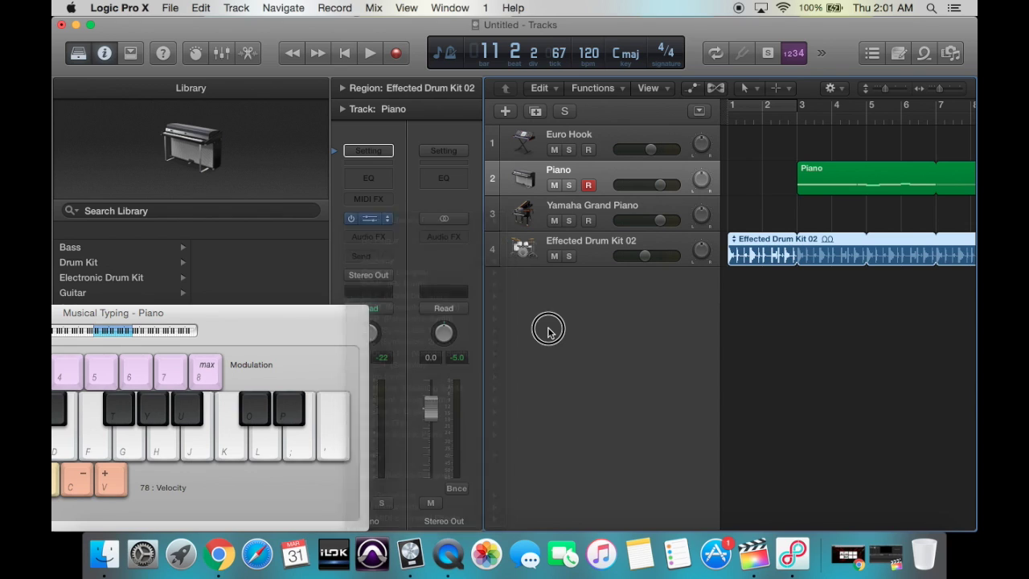
- Open the Piano track's Vintage Electric Piano, lower its Bass Boost, raise its Volume, and close the plug-in
click(365, 221)
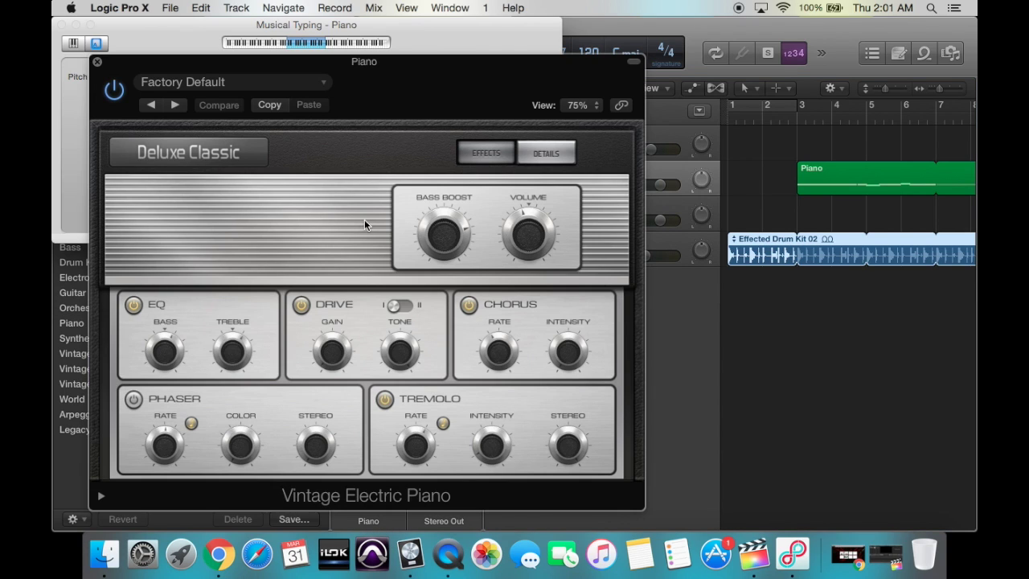
drag(384, 68, 734, 32)
drag(308, 27, 52, 316)
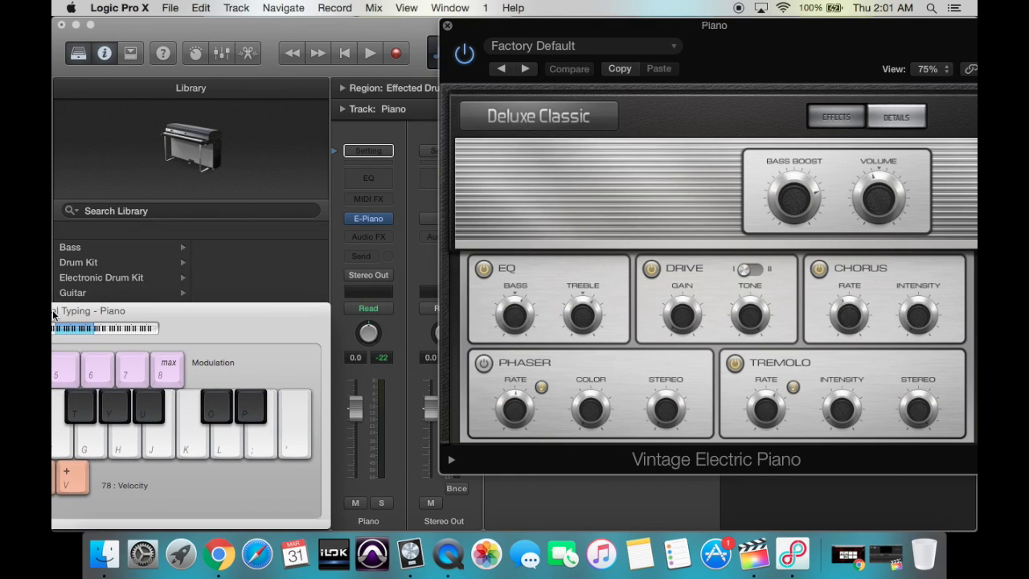
drag(728, 37, 633, 32)
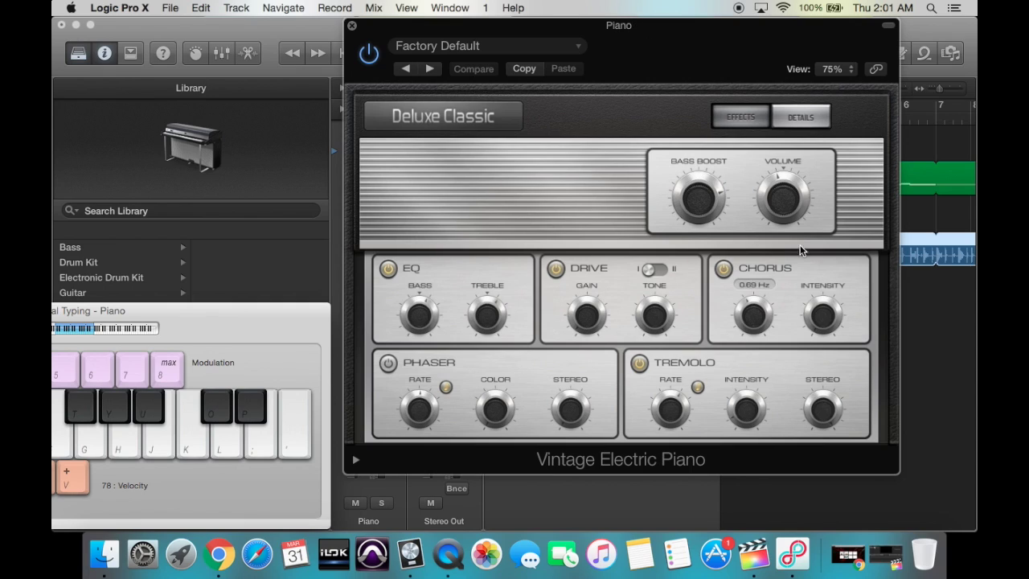
drag(711, 202, 661, 269)
click(786, 203)
mouse_move(786, 203)
mouse_down()
mouse_move(788, 172)
mouse_move(786, 186)
mouse_up()
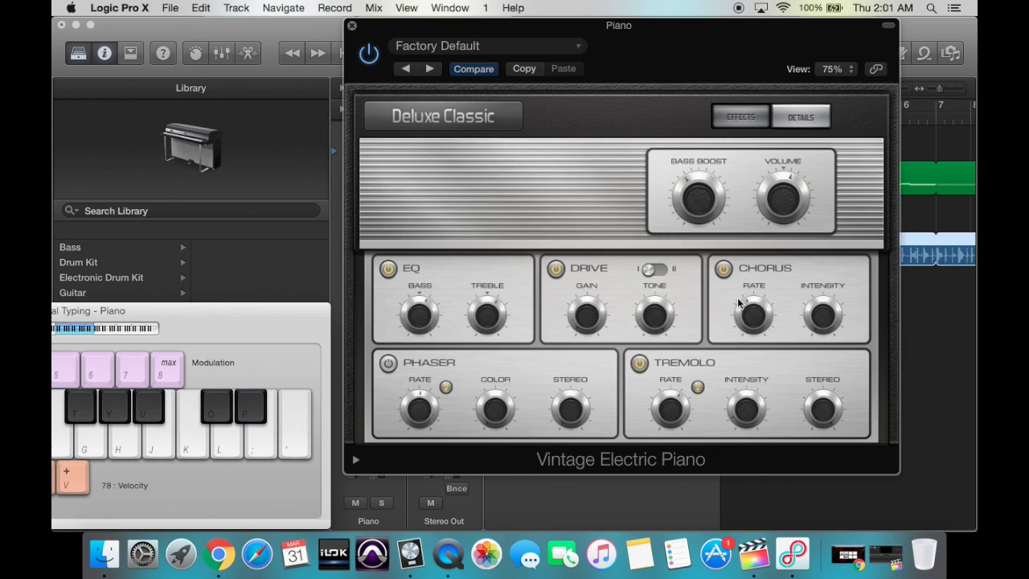
click(351, 26)
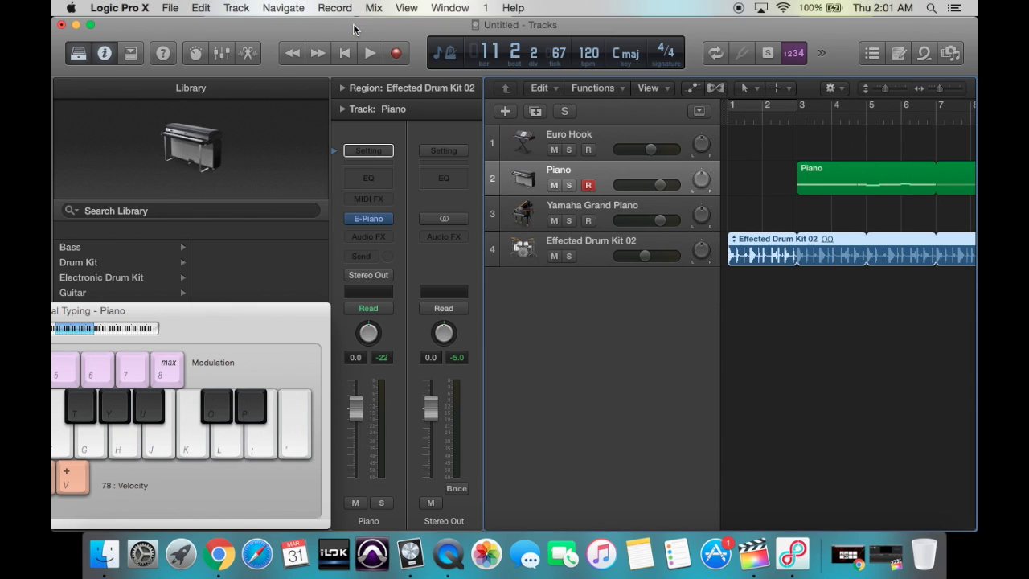
- Show the Smart Controls and replace the Piano track's electric piano instrument with ES2 (Synthesizer 2)
click(195, 54)
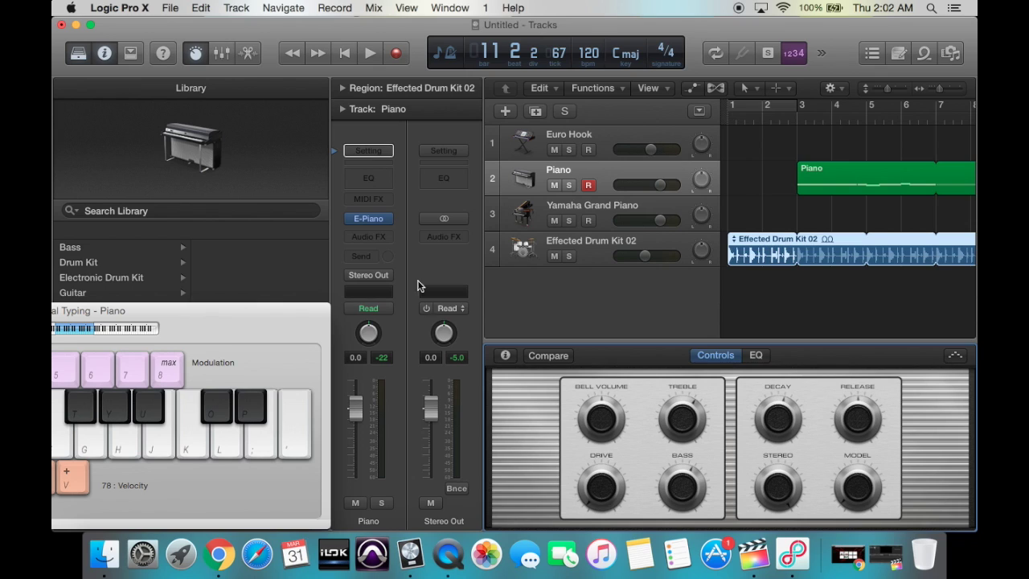
click(386, 223)
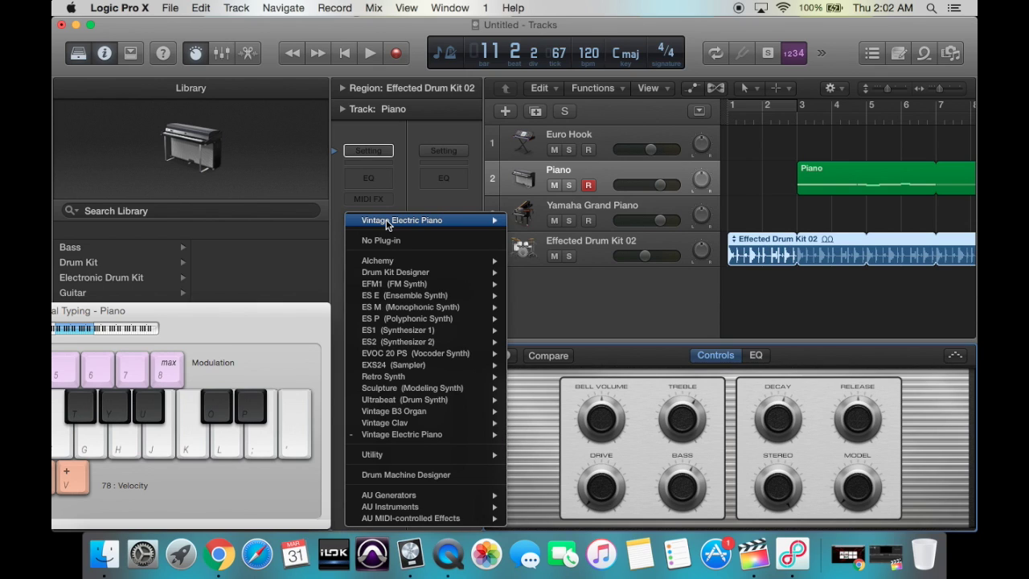
click(391, 336)
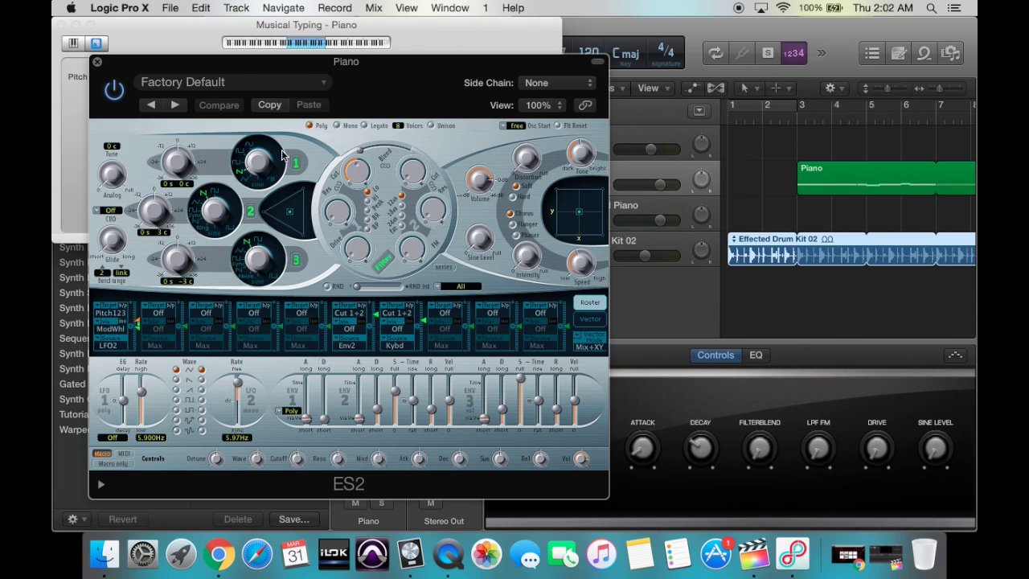
drag(358, 65, 680, 49)
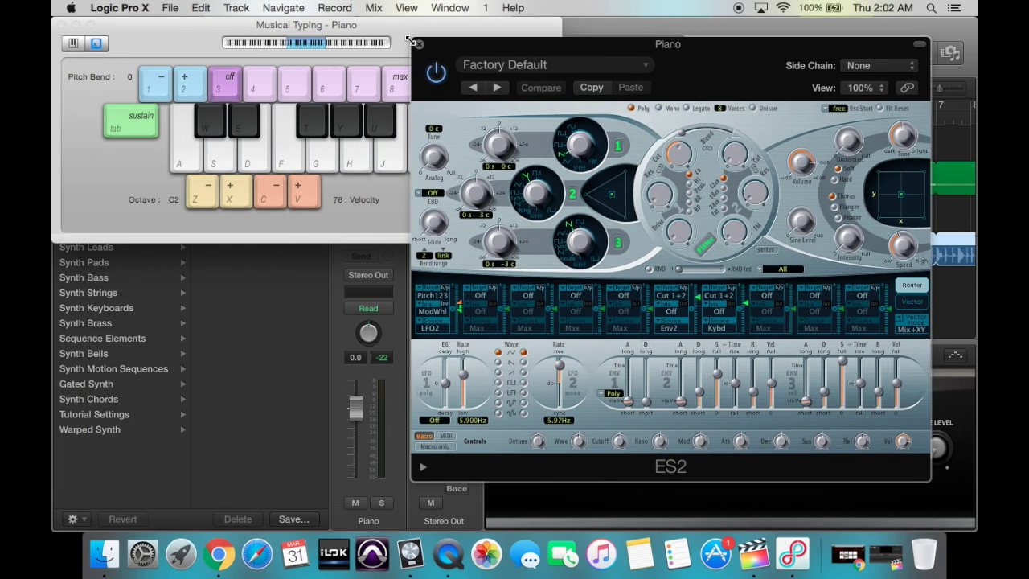
- Load the Synth Brass preset Brass Section in ES2, and close the plug-in and Musical Typing windows
click(527, 65)
mouse_move(475, 410)
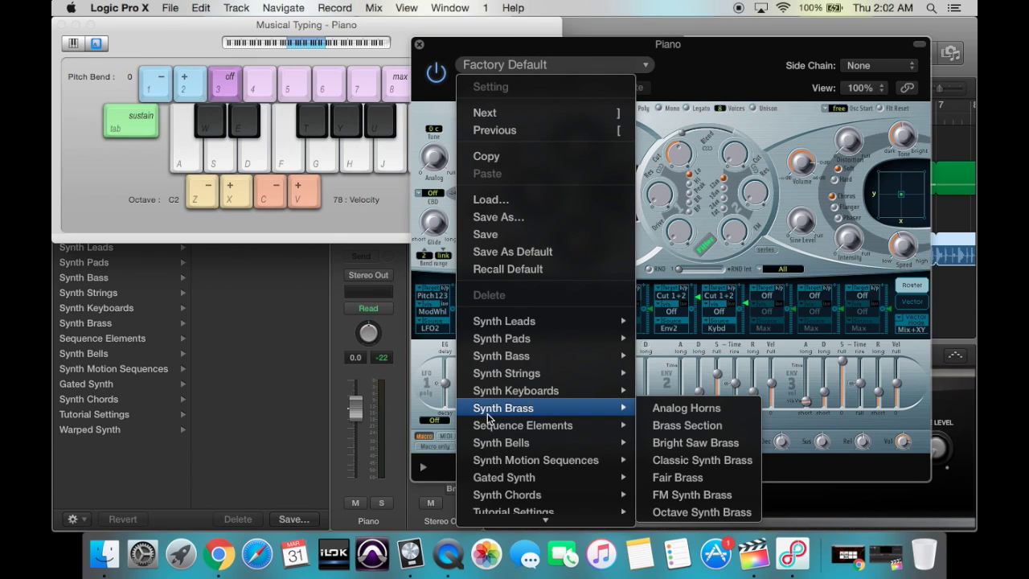
click(663, 422)
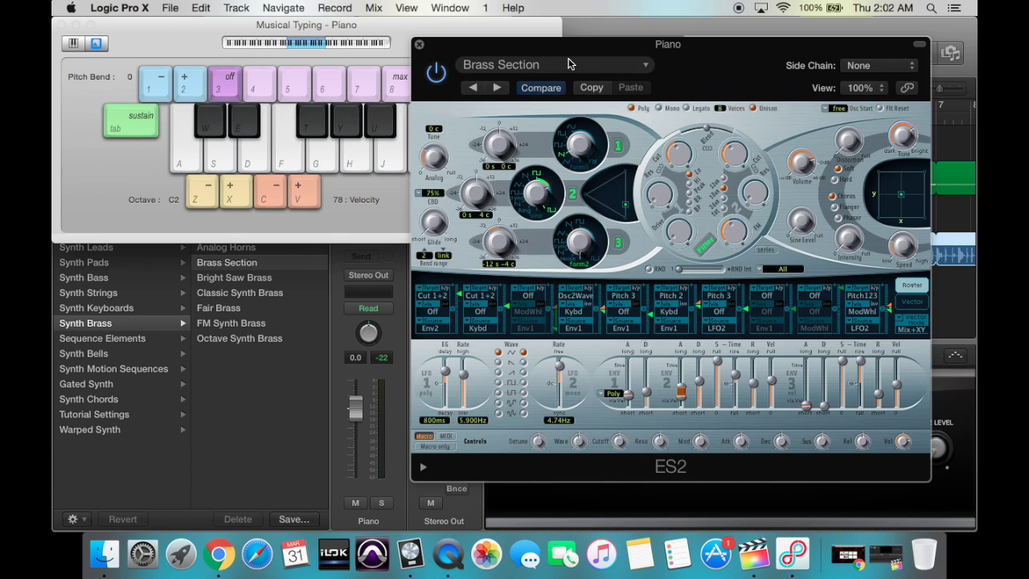
click(418, 45)
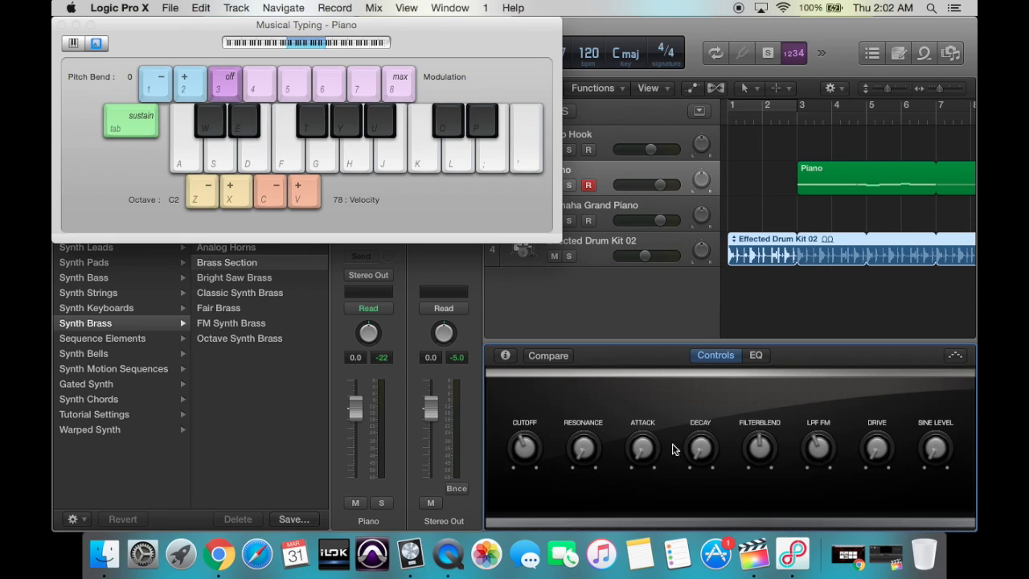
key(super+k)
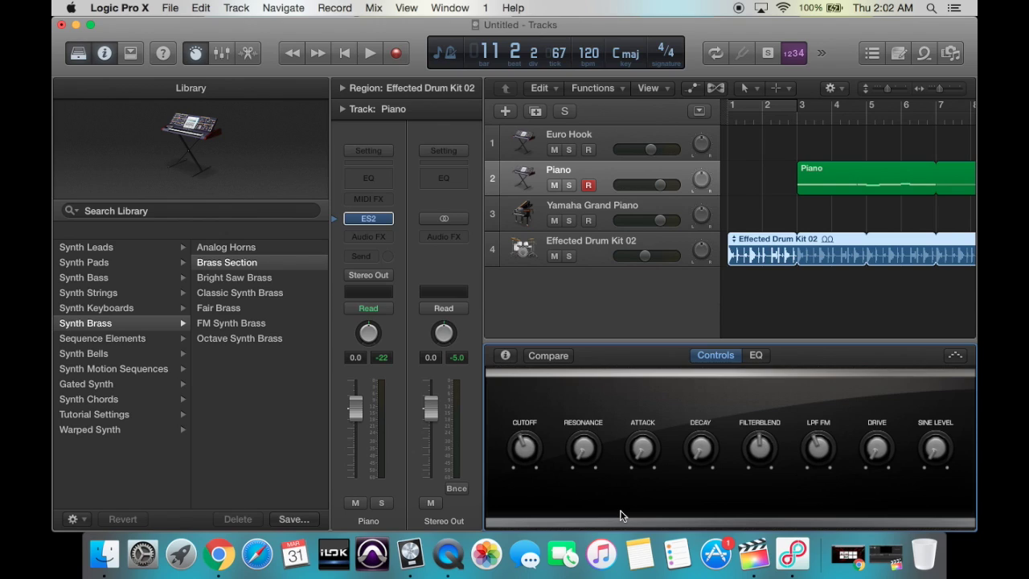
scroll(942, 241, right, 10)
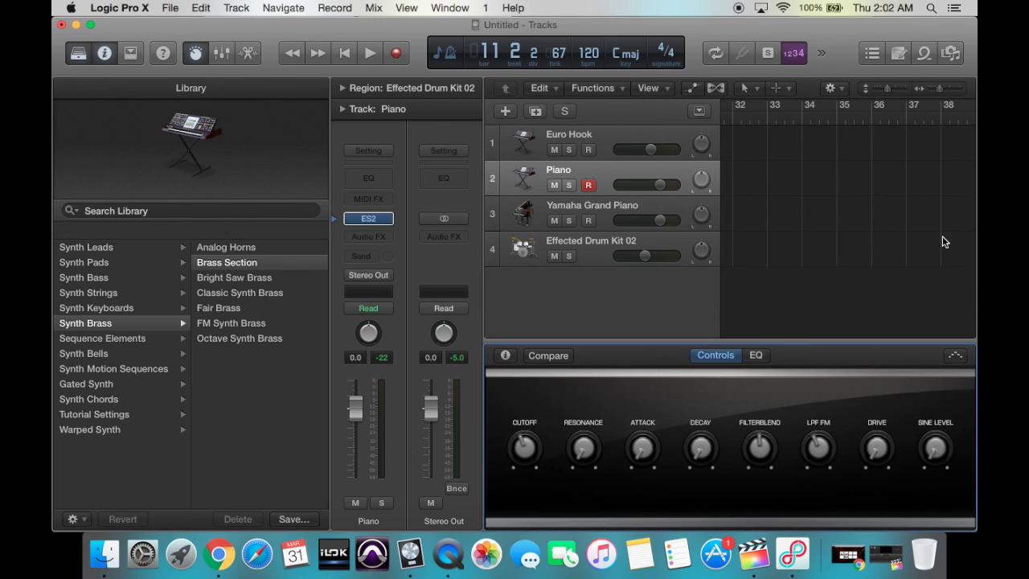